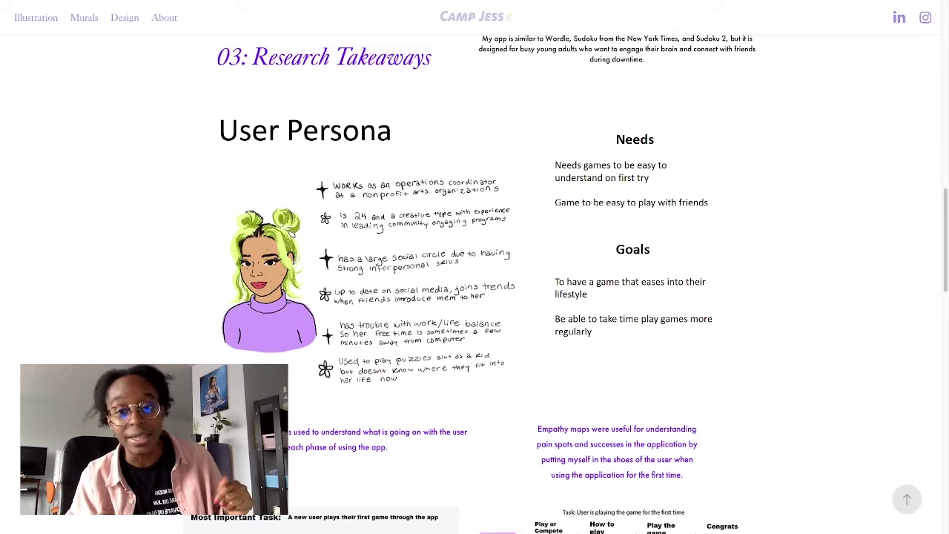
In the untitled document, add "Needs an app to learn spanish because spanish is spoken with his friends" below the persona's name.
mouse_move(21, 3)
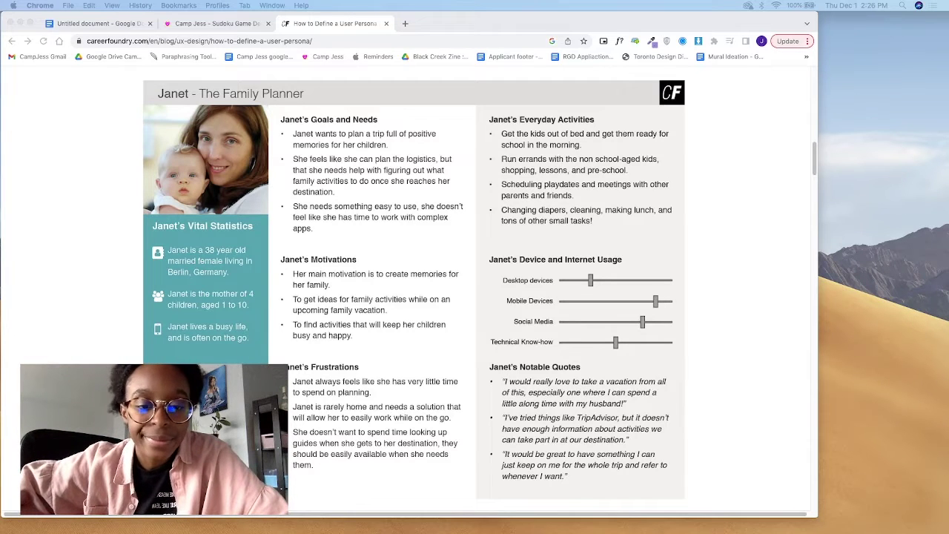
key(super+1)
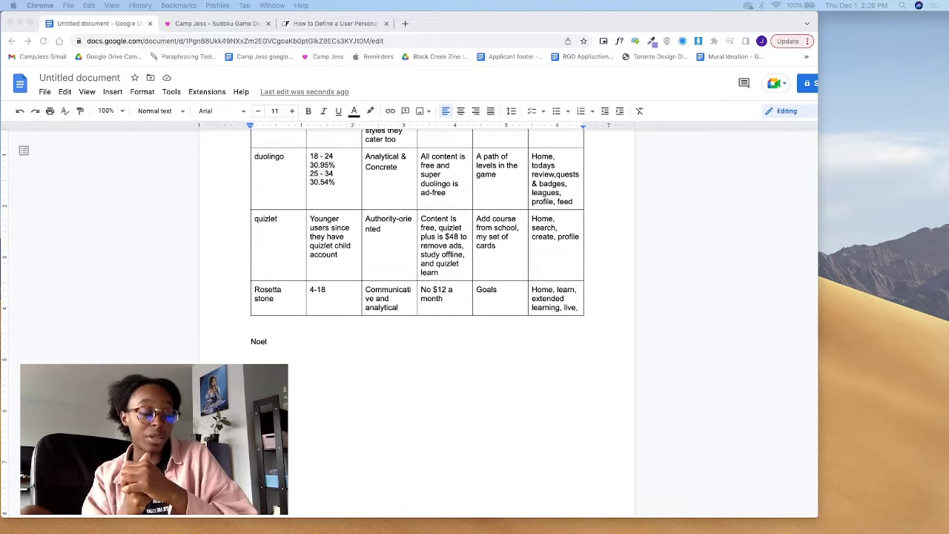
click(271, 360)
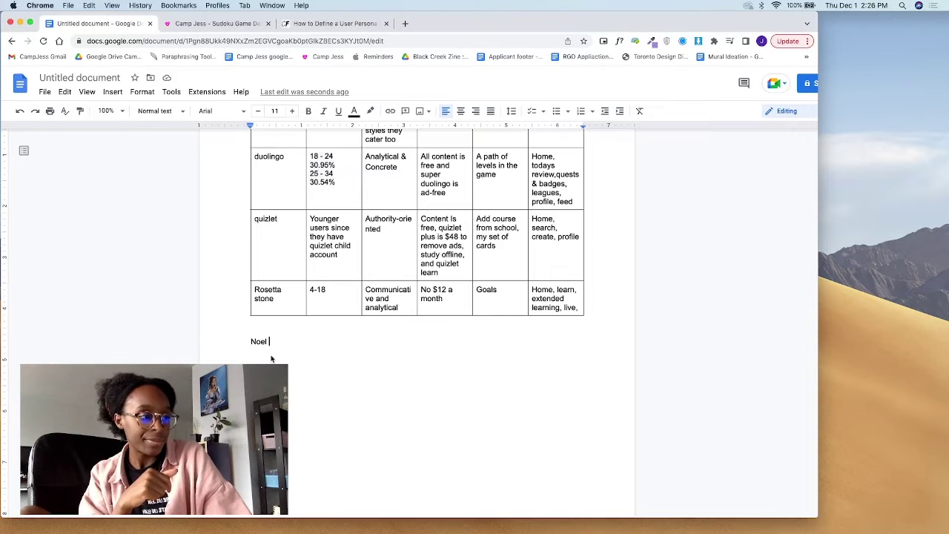
key(Return)
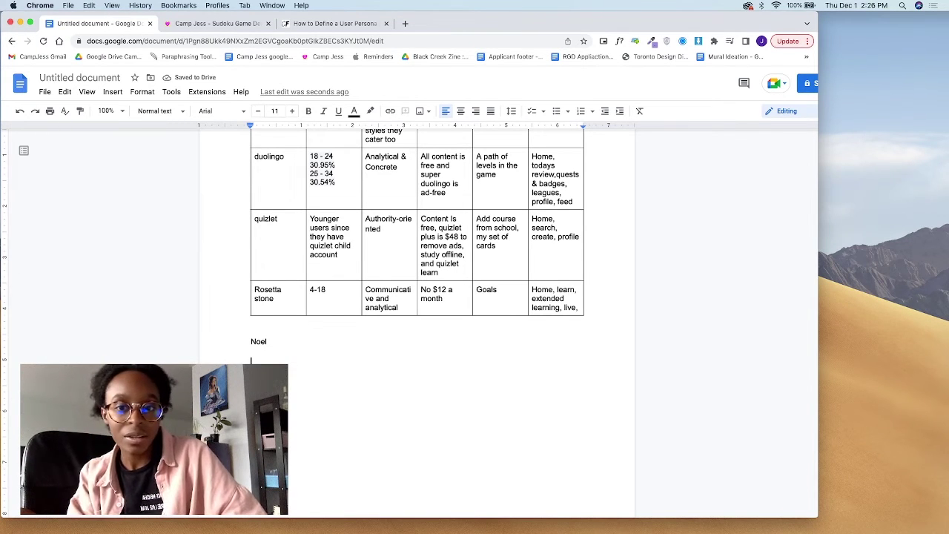
click(288, 356)
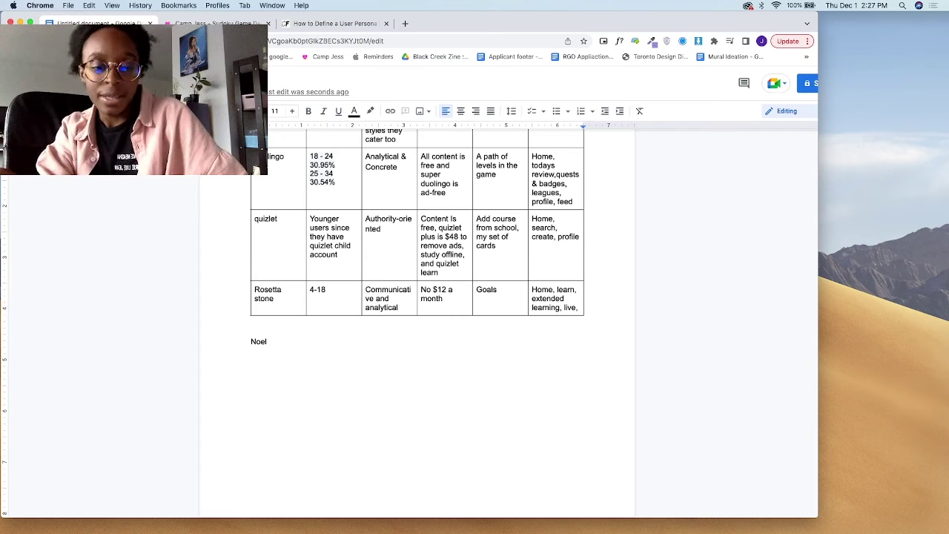
text(needs an app)
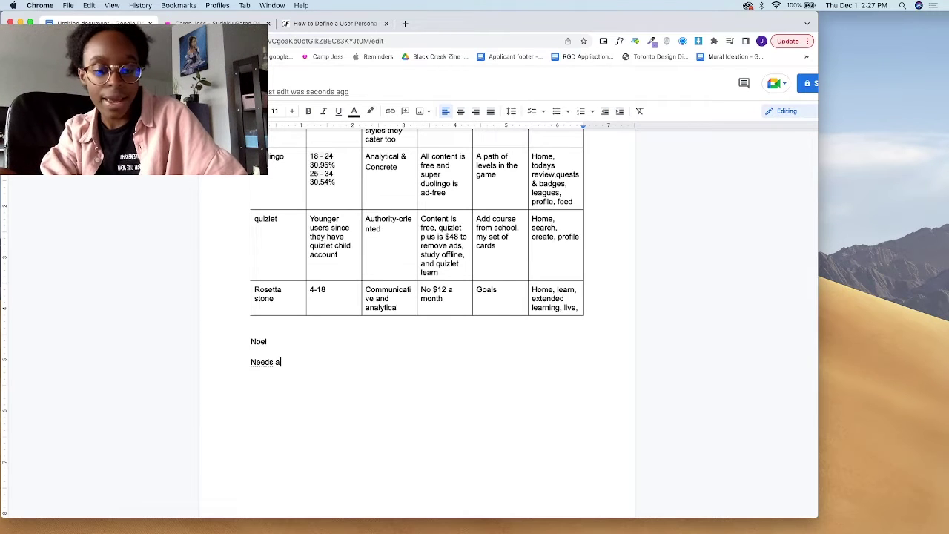
text( to le)
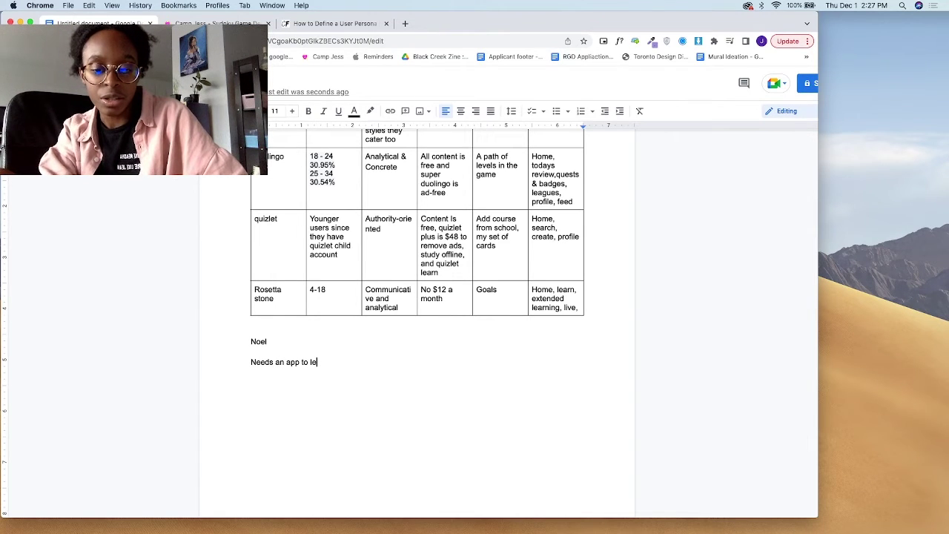
text(arn spanish)
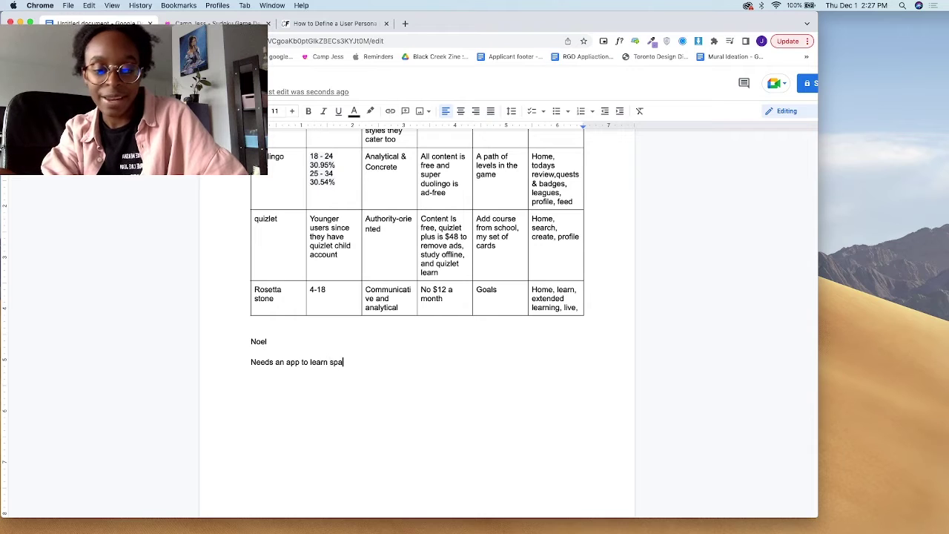
text(cause )
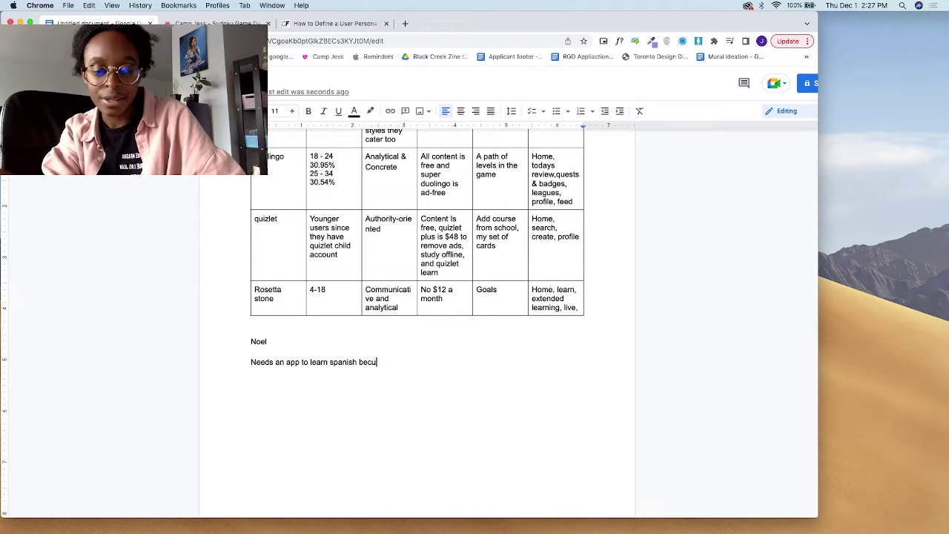
text(spanish is spoken )
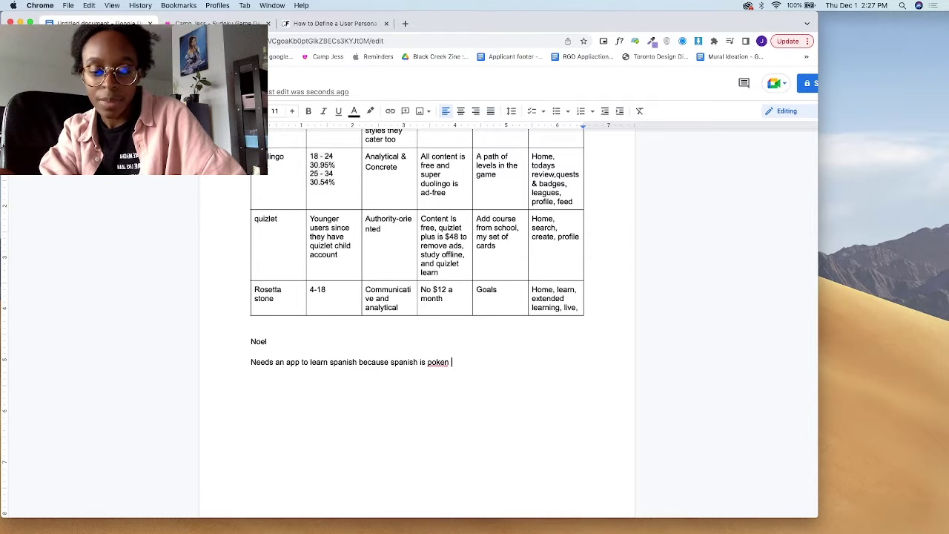
text(with his friends)
key(Return)
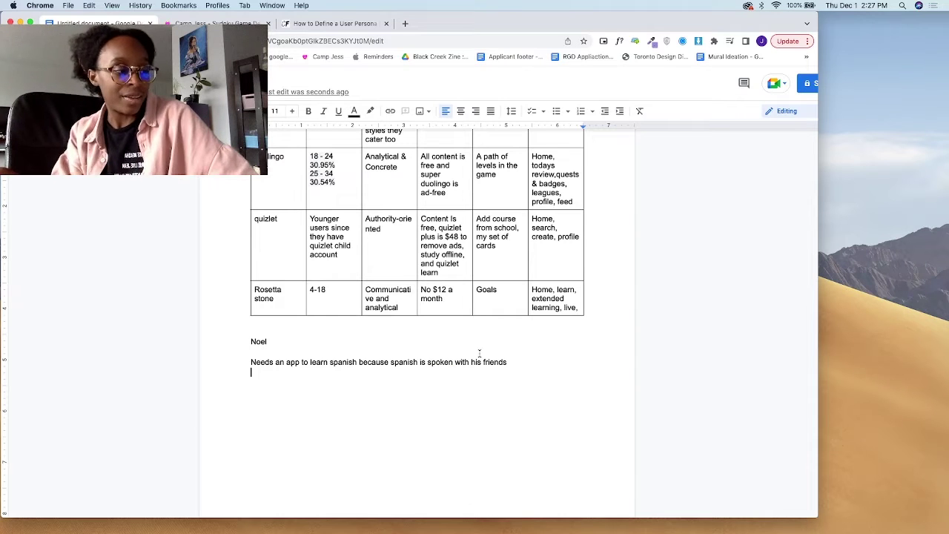
Split "Needs" onto its own line as a heading above the sentence about learning Spanish, removing the leading space.
click(303, 362)
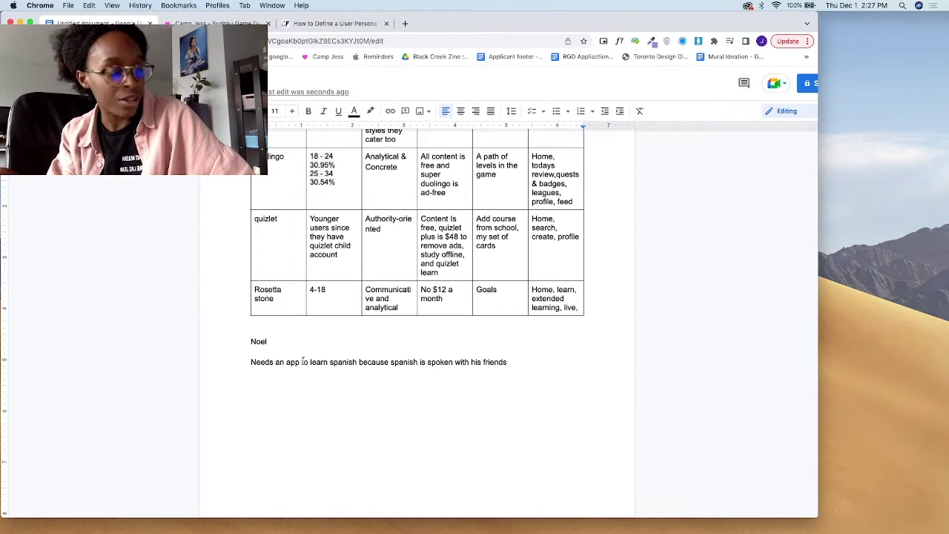
key(Return)
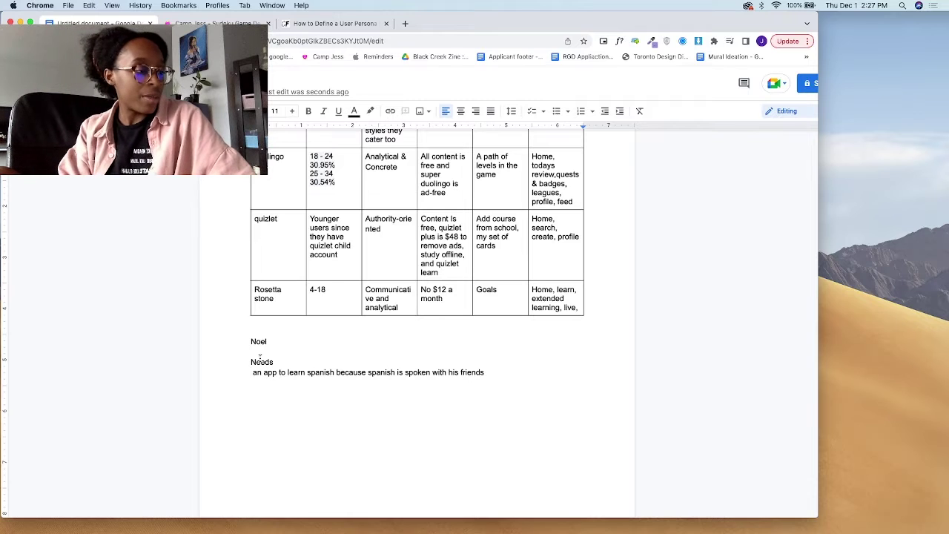
key(Delete)
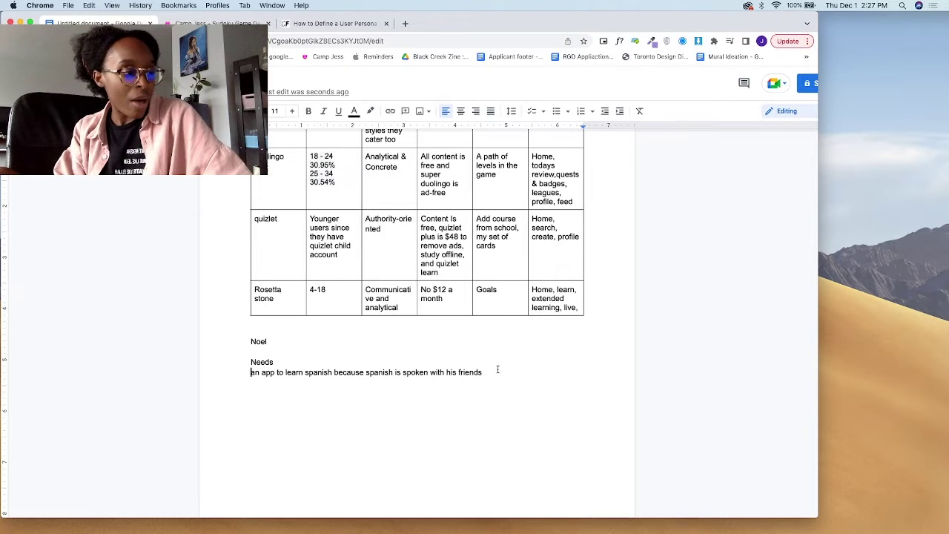
Add the line "He has tried other apps but always forgets about them" under the Needs heading's first entry.
click(490, 373)
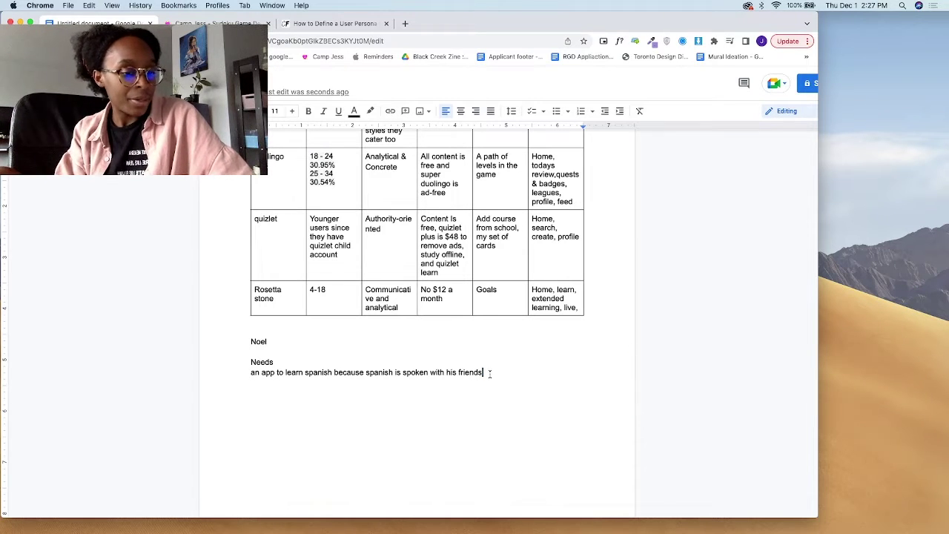
key(Return)
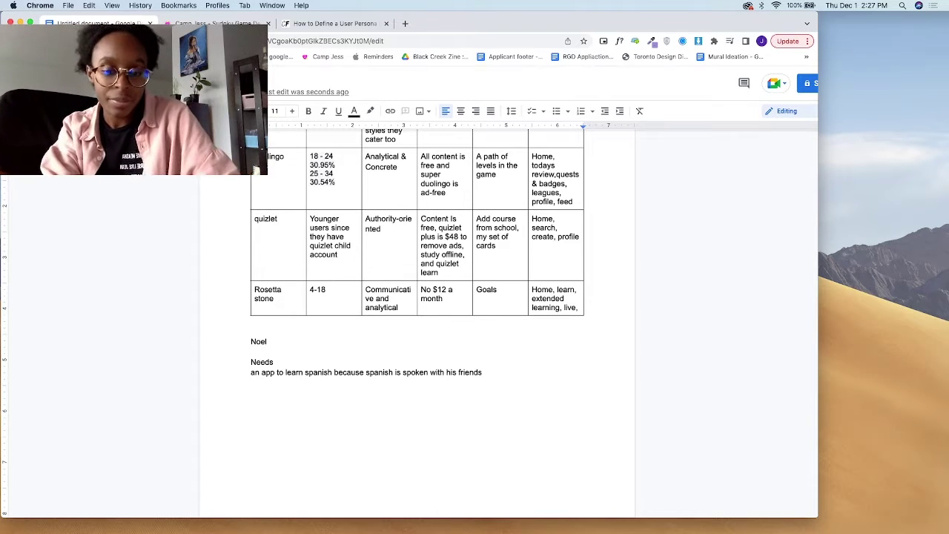
text(He h)
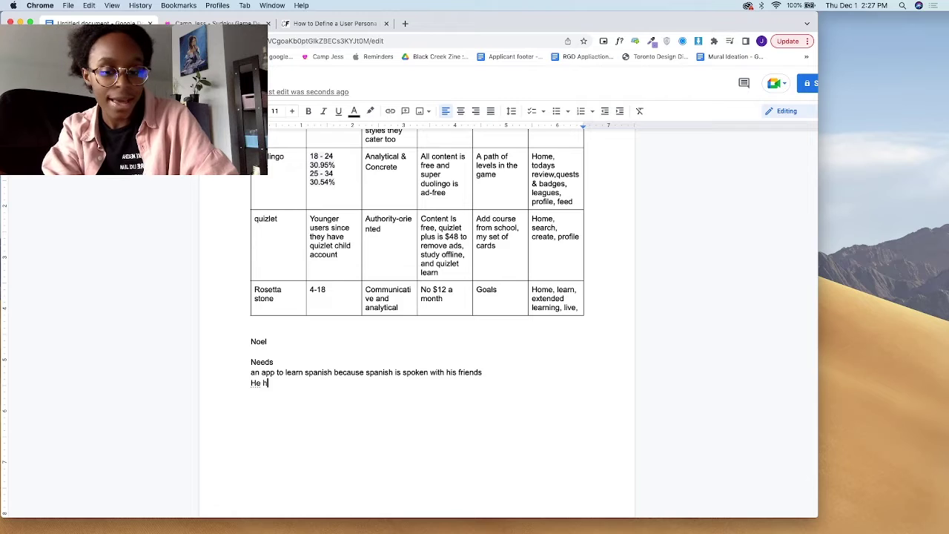
text(as tried )
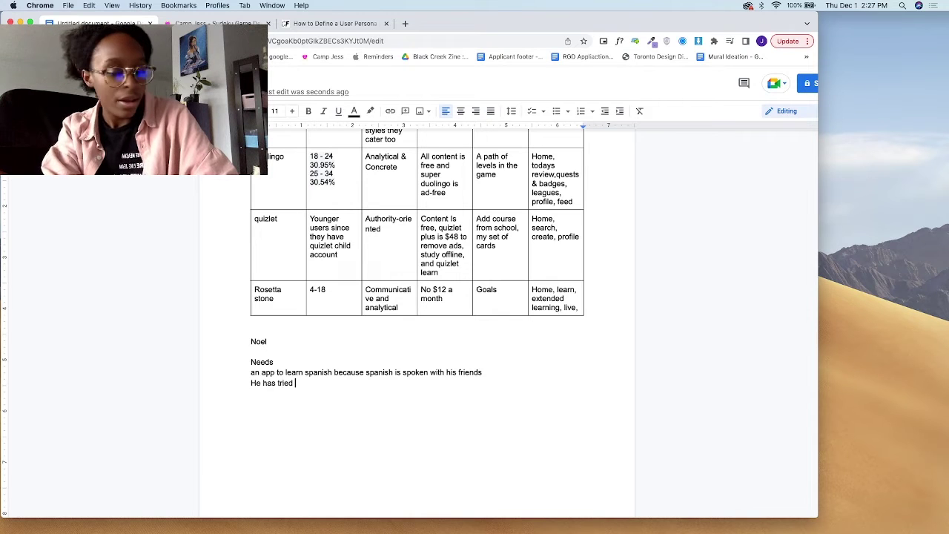
text(other apps )
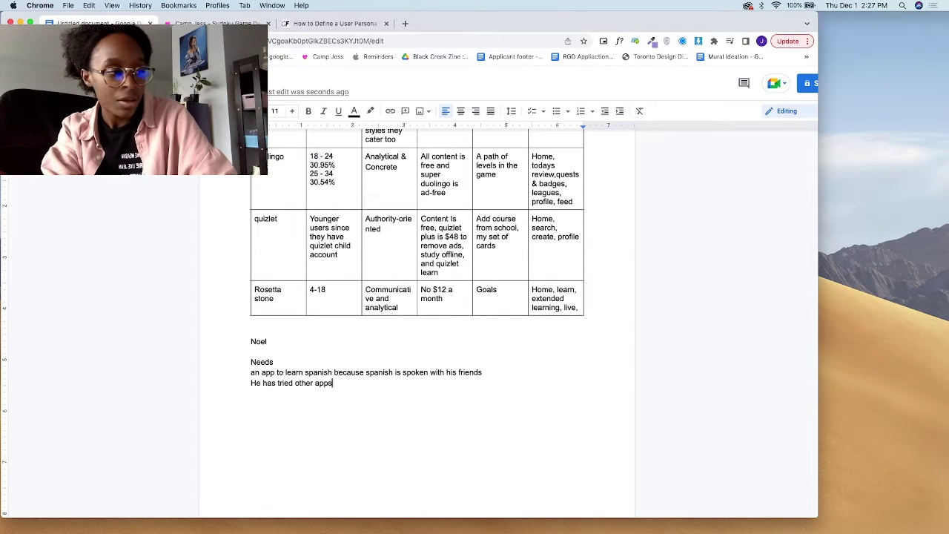
text(but alw)
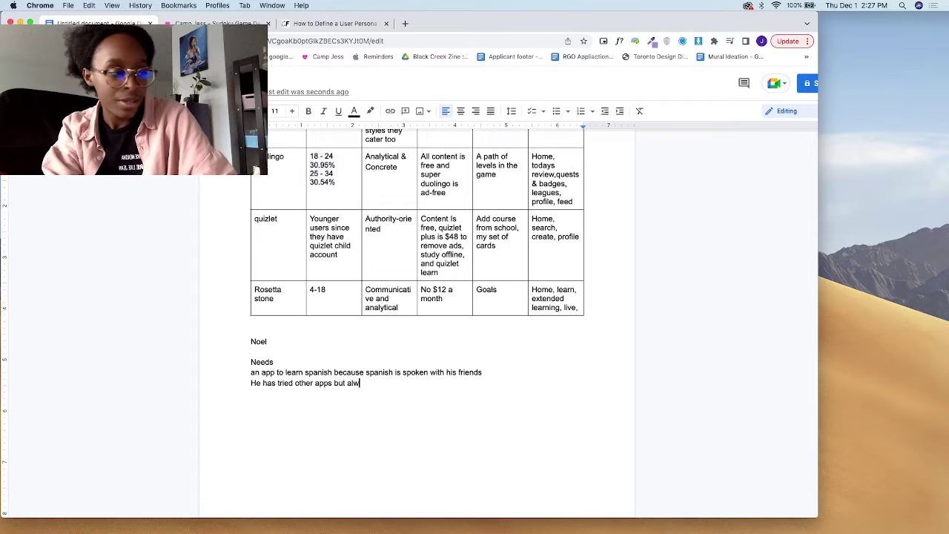
text(ays forge)
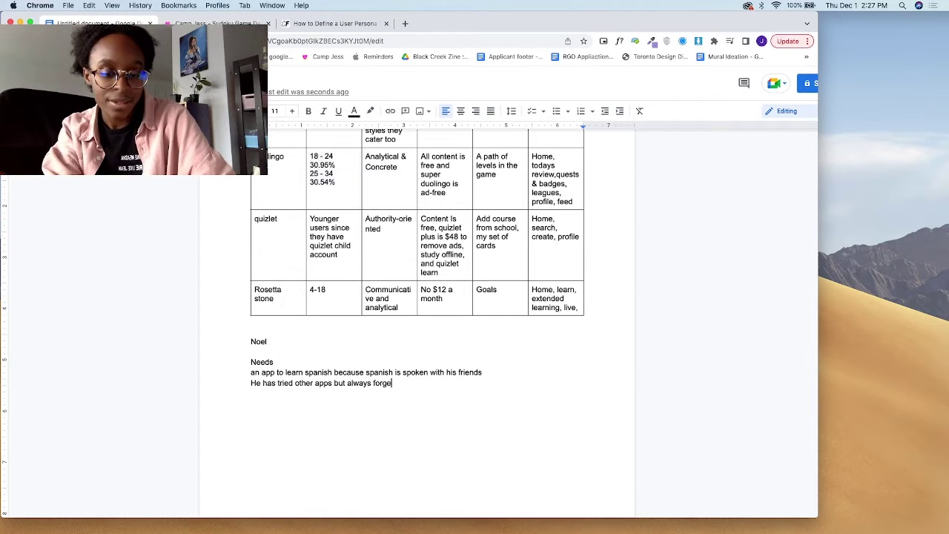
text(ts about them)
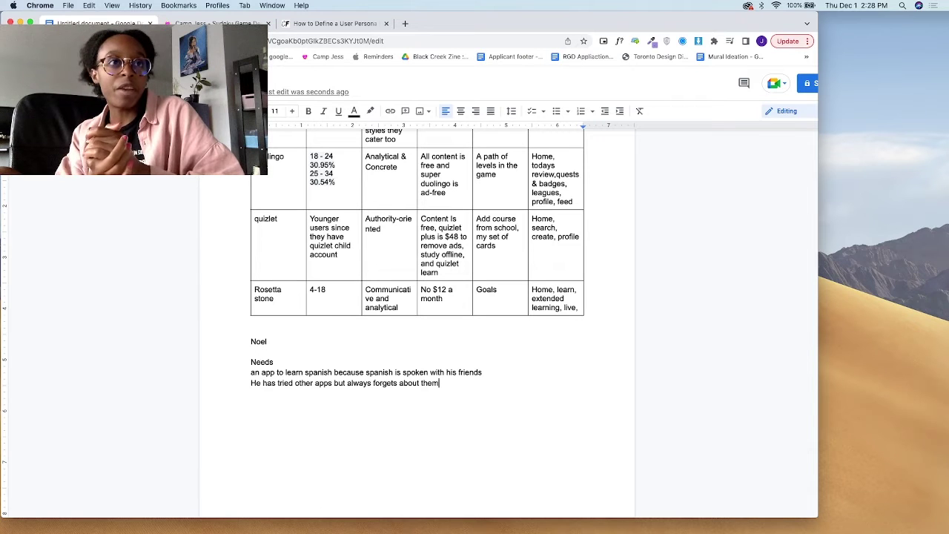
Add two more lines to the Needs section: "Needs motivation to continue learning" and "Simple not intimidating".
key(Return)
text(Needs motivation to continue learning)
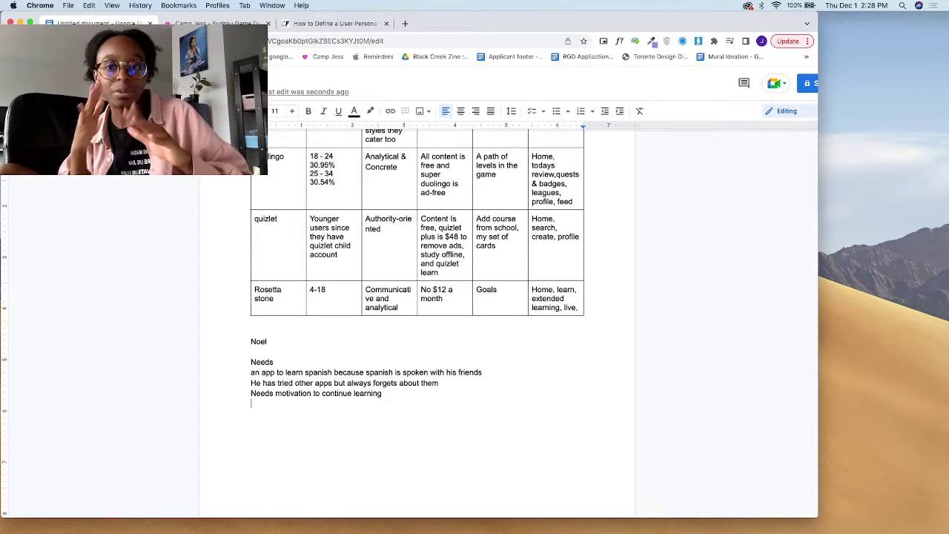
text(Simple not intimidating)
Start a "Goals" section after a blank line below the needs, with the entry "To be conversational in spanish".
key(Return)
key(Return)
text(goals)
key(Return)
text(to be conversational )
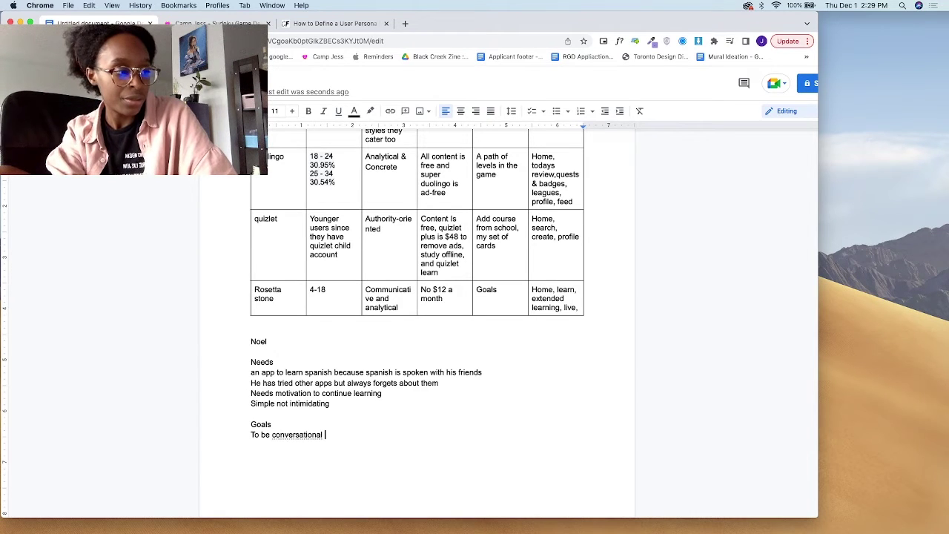
text(in spanish)
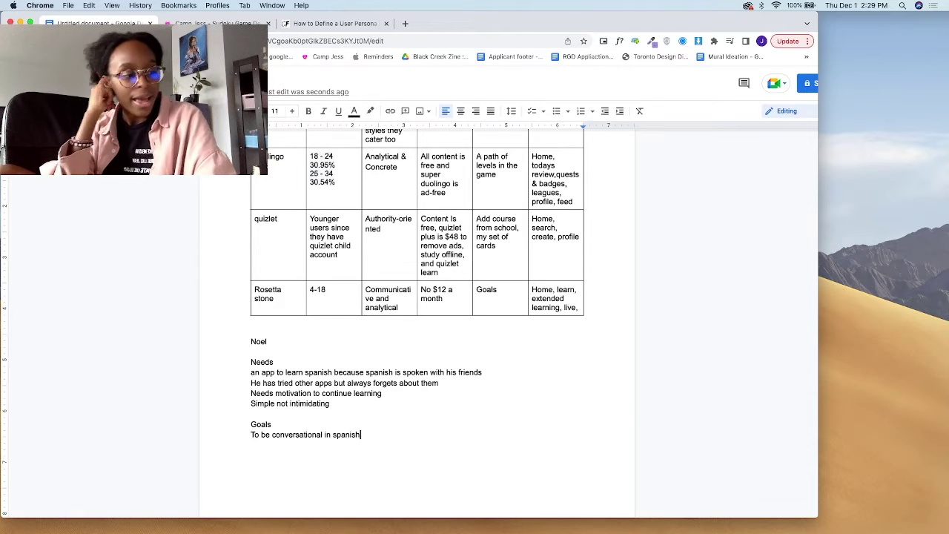
Add the goals "He would want to be able to track progress and see results" and "He would want a learn at own speed approach".
key(Return)
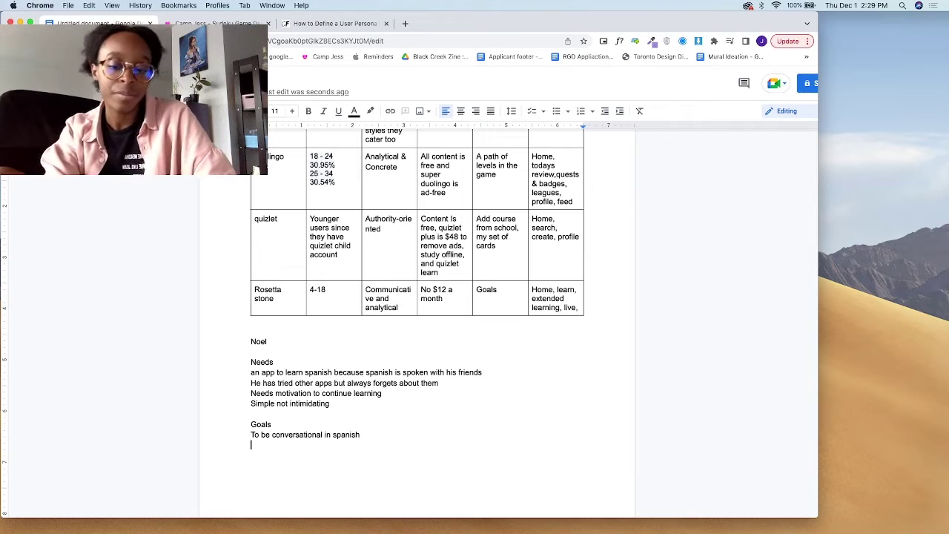
text(He would want to be able to track progress and see results)
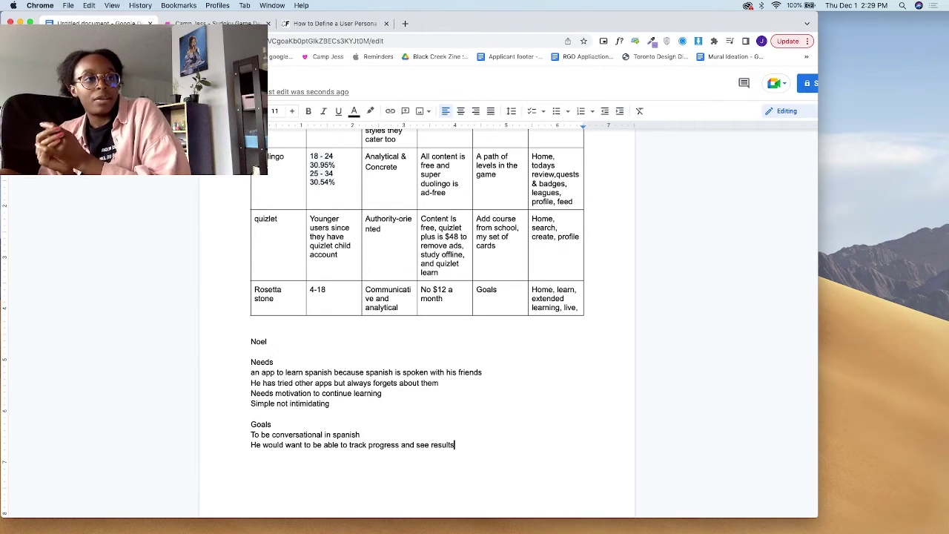
key(Return)
text(He would want a learn at)
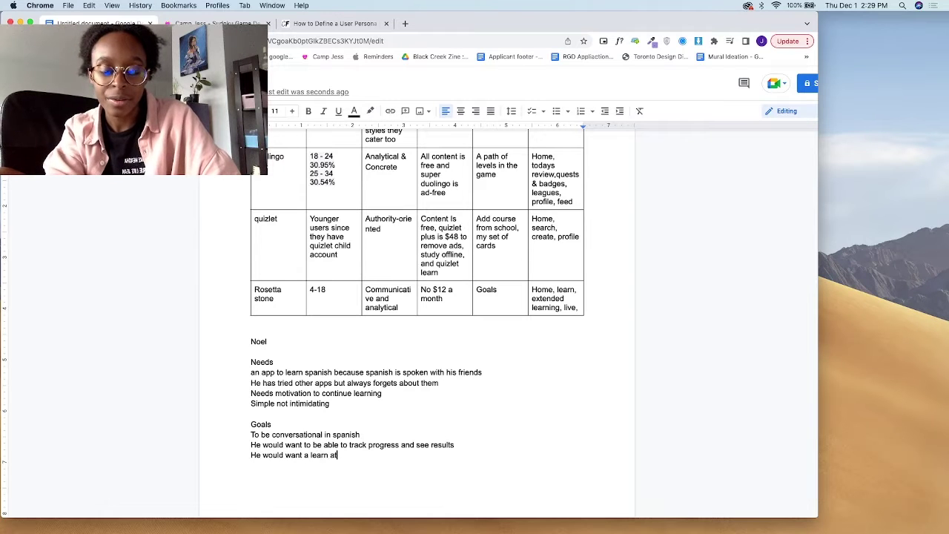
text( ow)
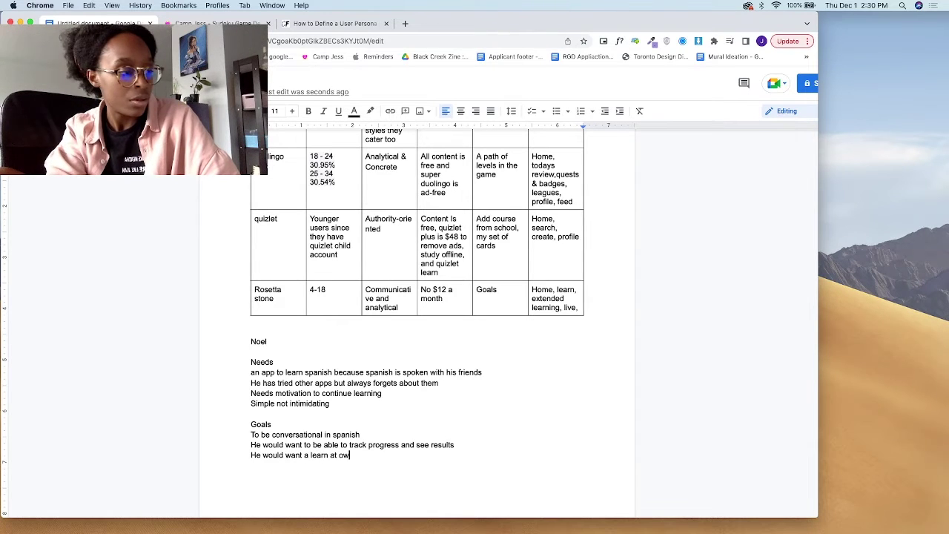
text(n spe)
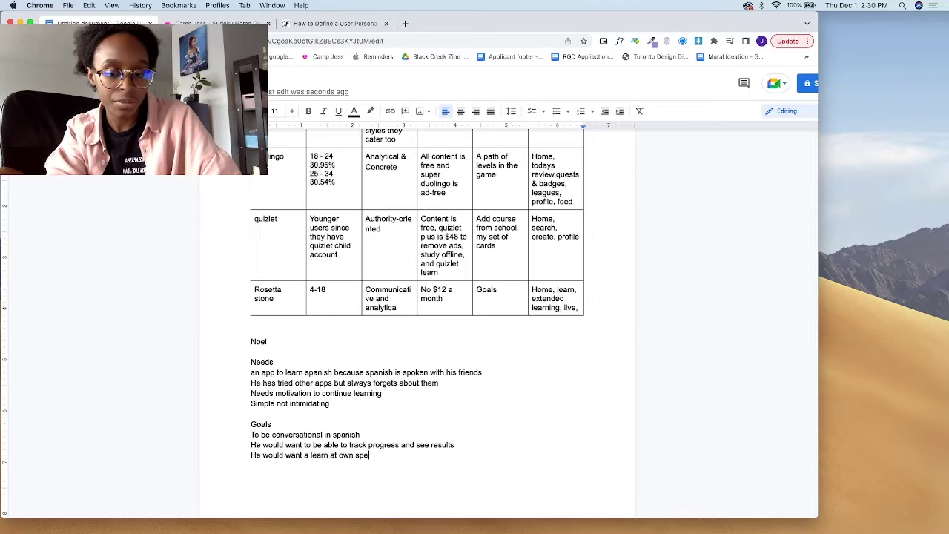
text(ed approach)
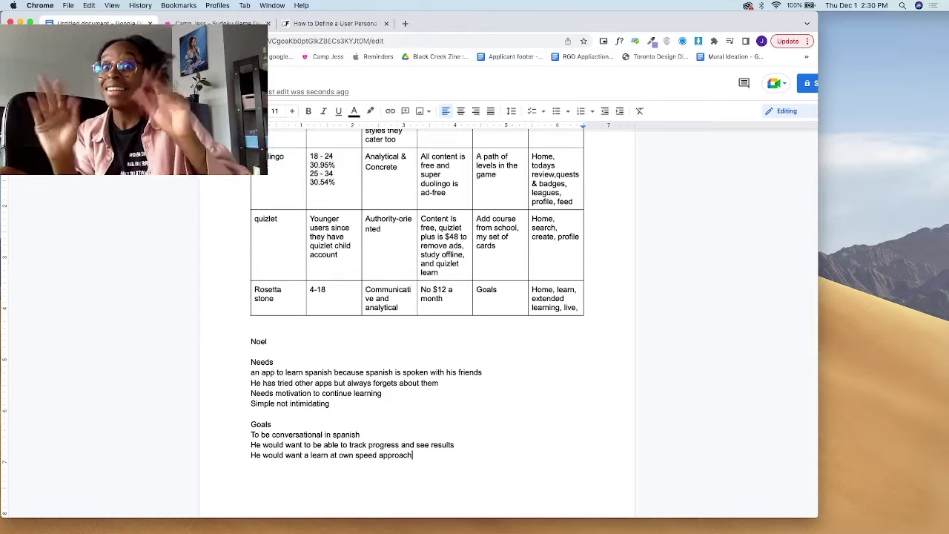
Add a "Motivations" section below the goals with the line "When he goes out with his friends he feels left out of the conversation".
key(Return)
key(Return)
text(Motivations)
key(Return)
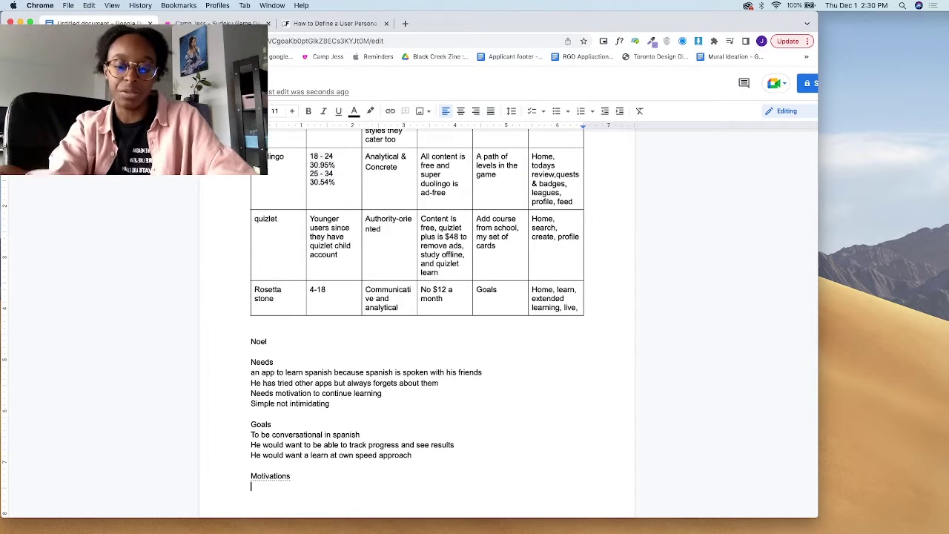
text(When he goes out with his friends he feels left out of the conversatio)
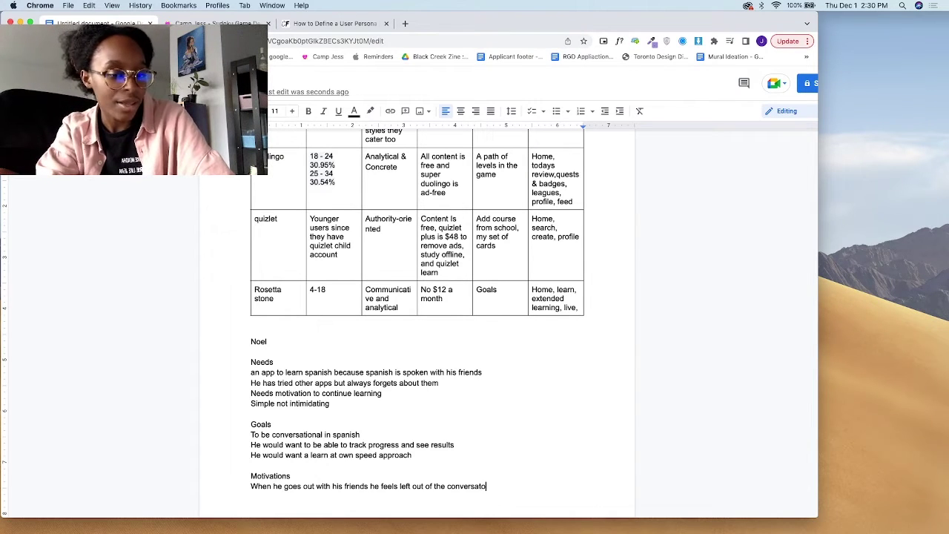
text(n)
scroll(435, 437, down, 2)
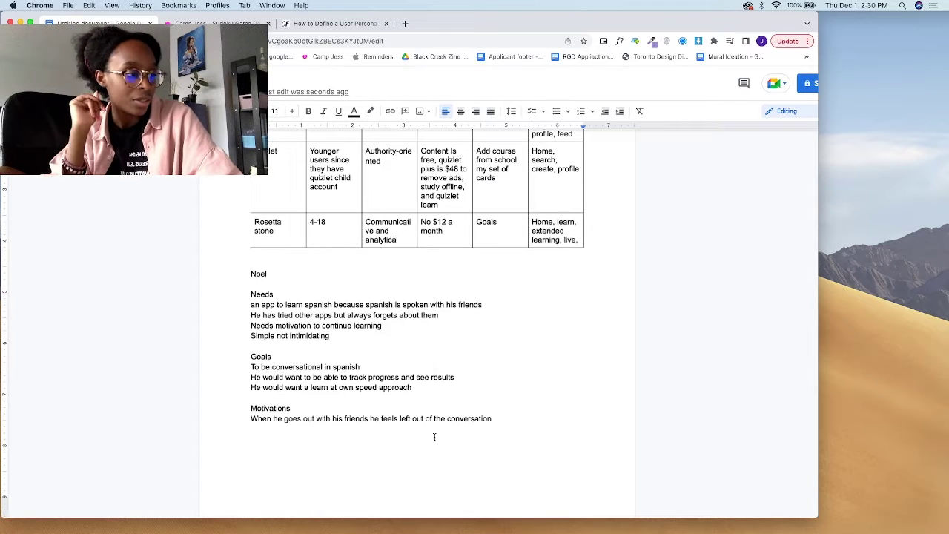
ctrl+scroll(455, 325, up, 5)
scroll(455, 325, down, 3)
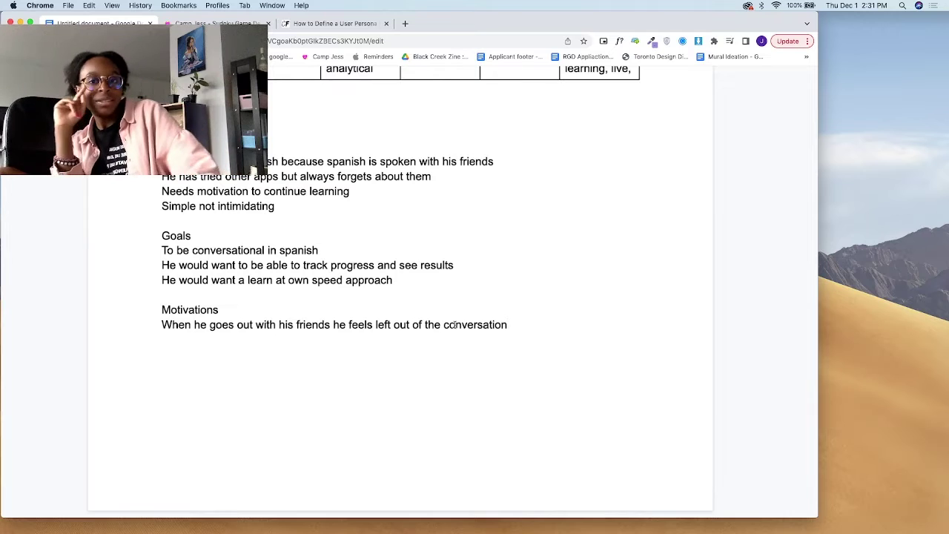
Add the line "and keep up in spanish class" at the end of the Motivations section.
key(Return)
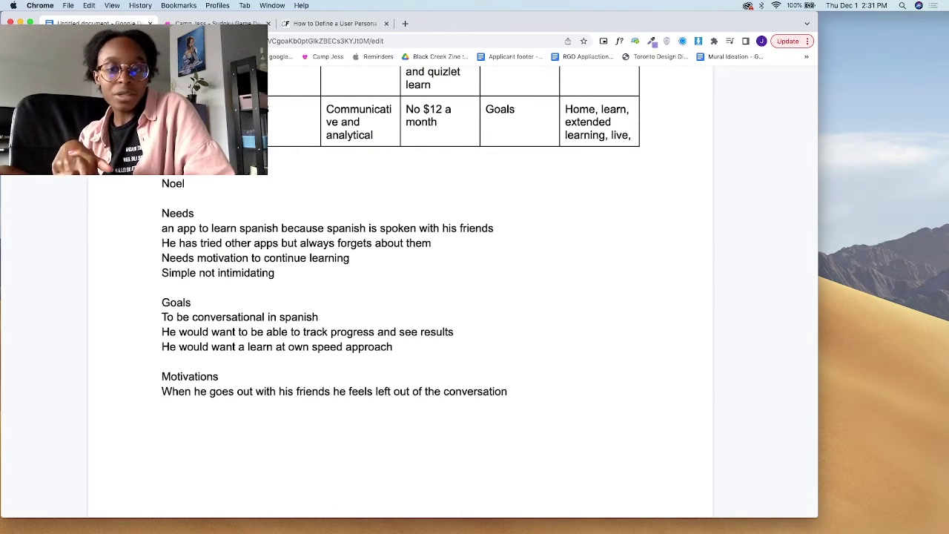
text(and keep up in spanish class)
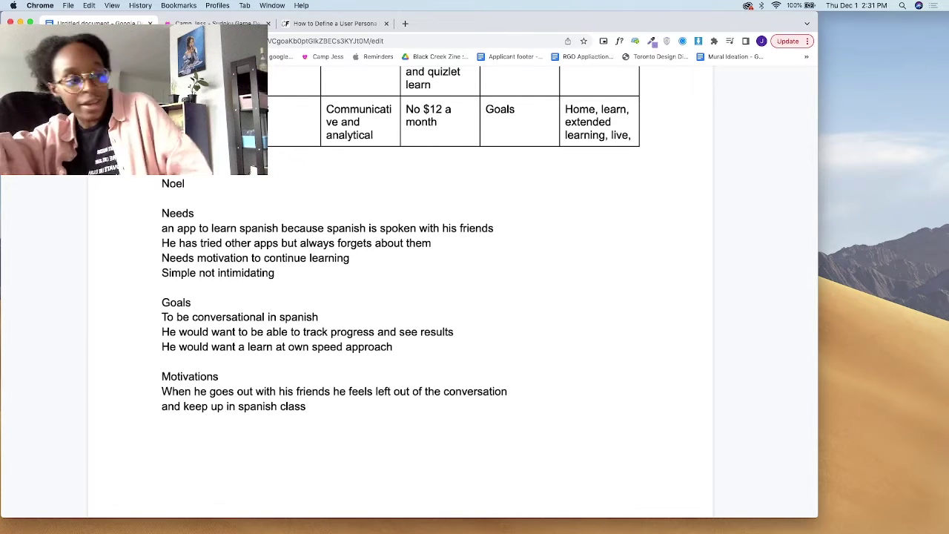
Add the lines "19 years old" and "First year in university" directly below the persona's name.
click(215, 182)
key(Return)
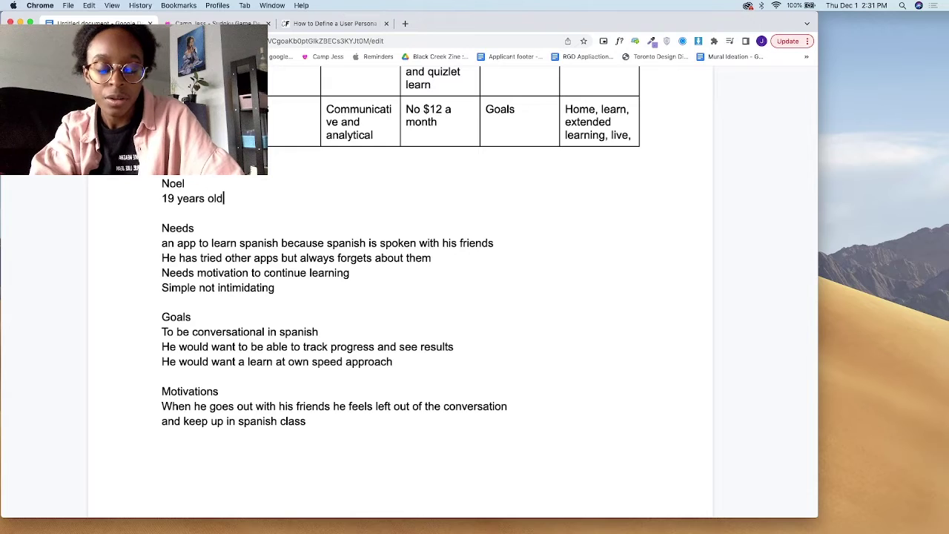
key(Return)
text(First y)
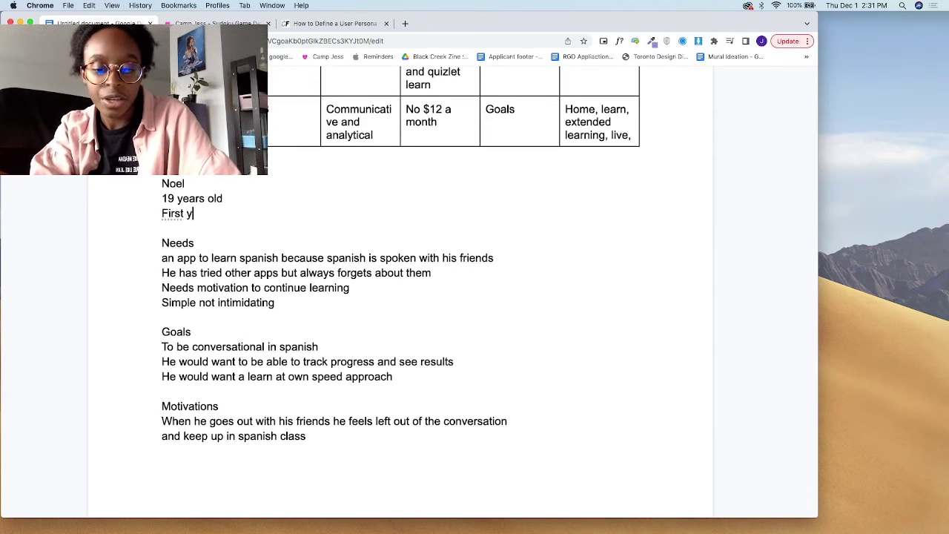
text(ear in univeristy)
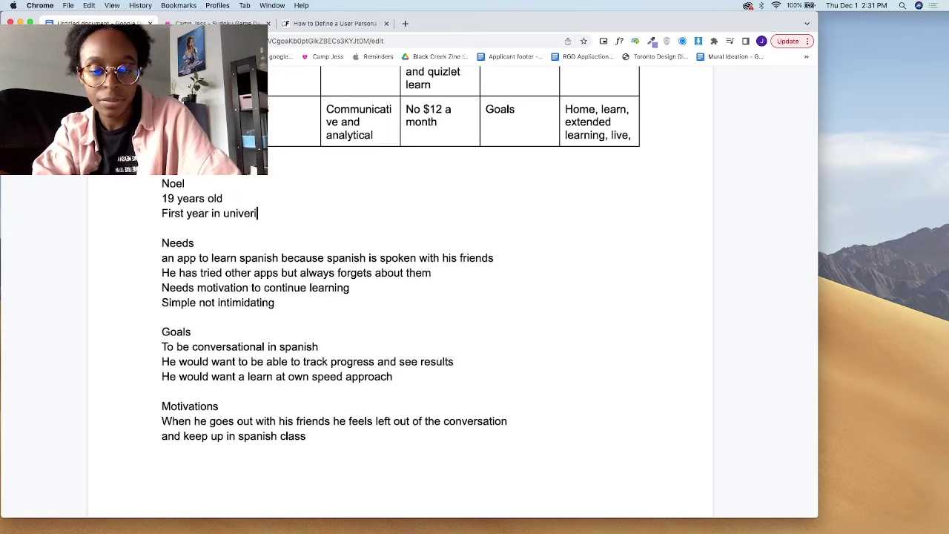
Add "Comes from academic background but struggles in a new setting ( aka being a new school out of town )" below the university line.
key(Return)
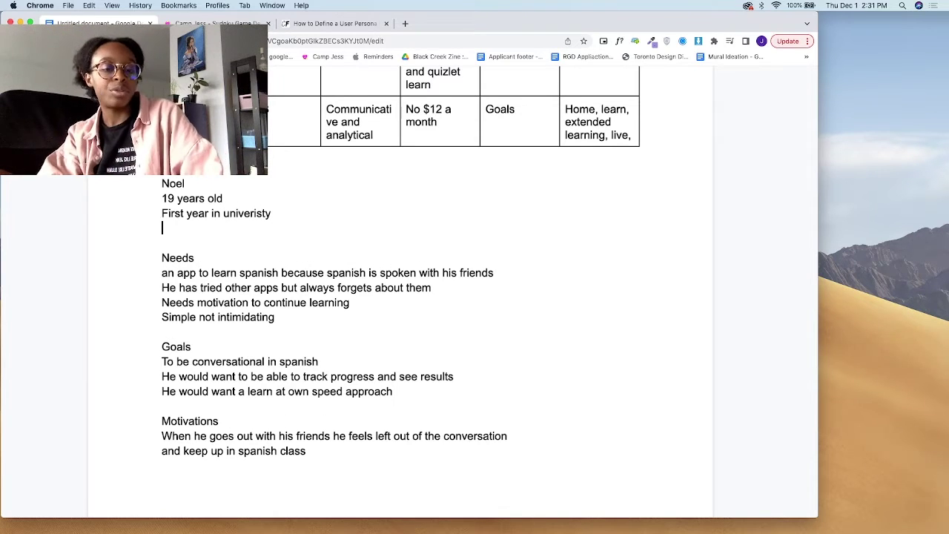
text(Comes from )
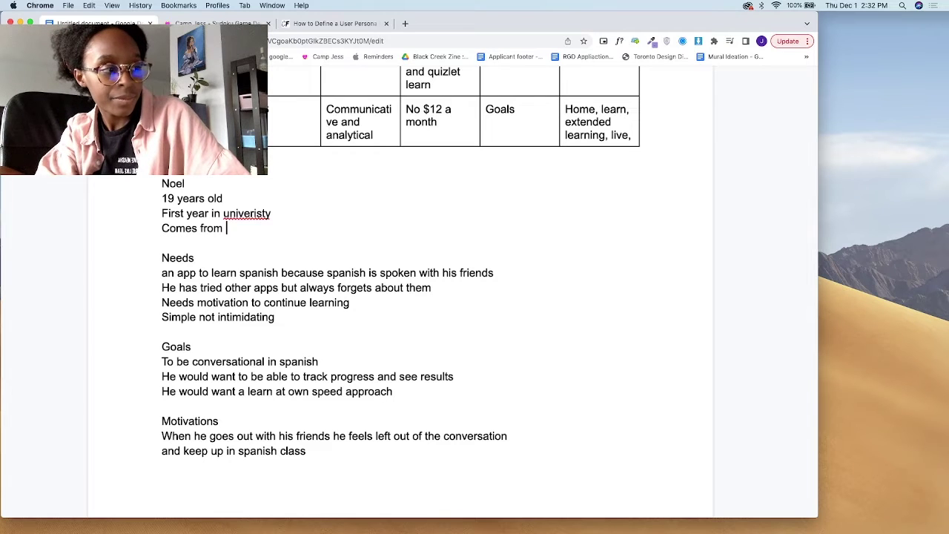
text(academic background but struggles in a new s)
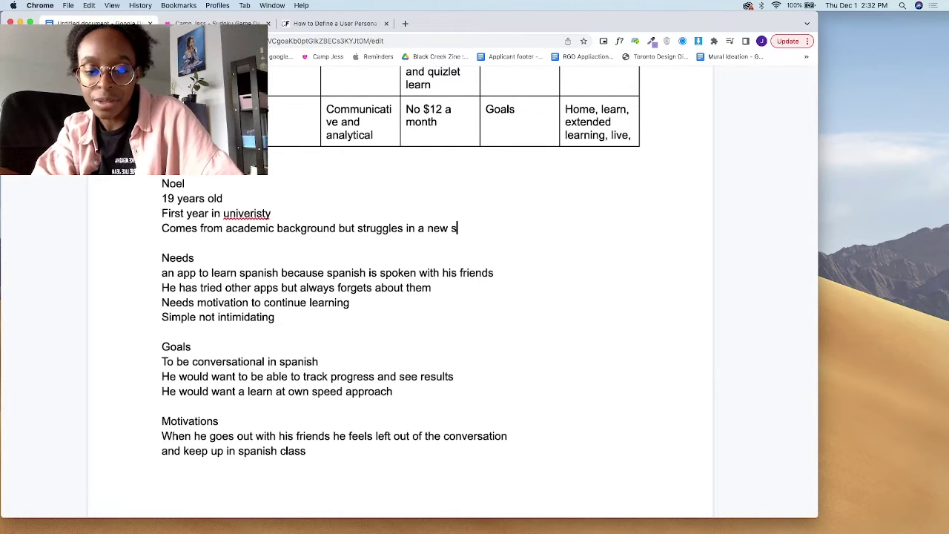
text(etting ( aka being a new school out of town)
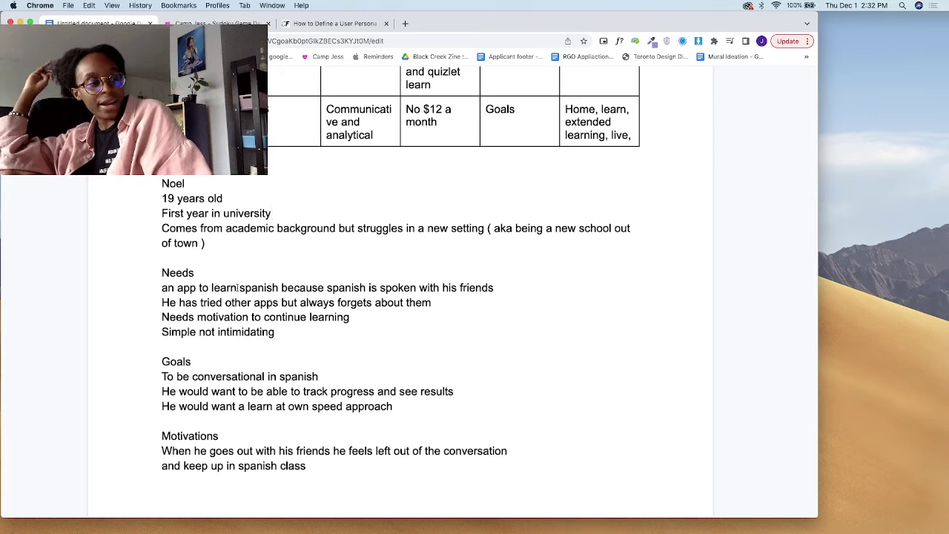
Add an "Everyday activities" section after a blank line below the background details, with the entries "Plays soccer with friends" and "Studies film".
click(217, 243)
key(Return)
key(Return)
text(Everyday activities)
key(Return)
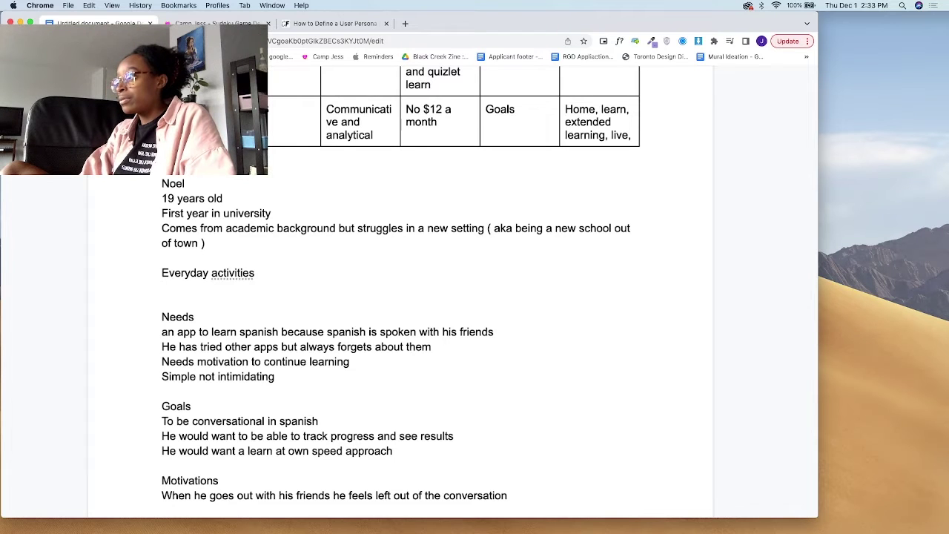
text(Plays s)
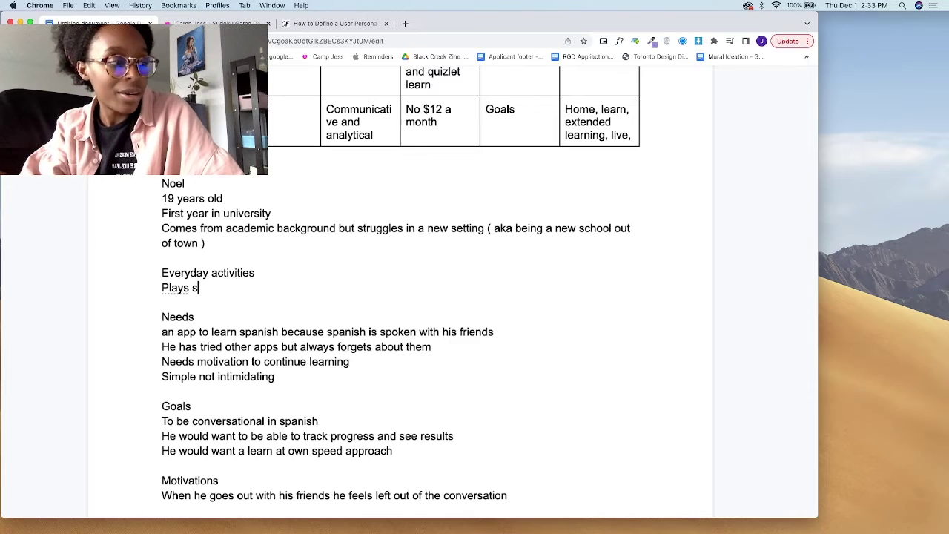
text(occer with friends)
key(Return)
text(Studies )
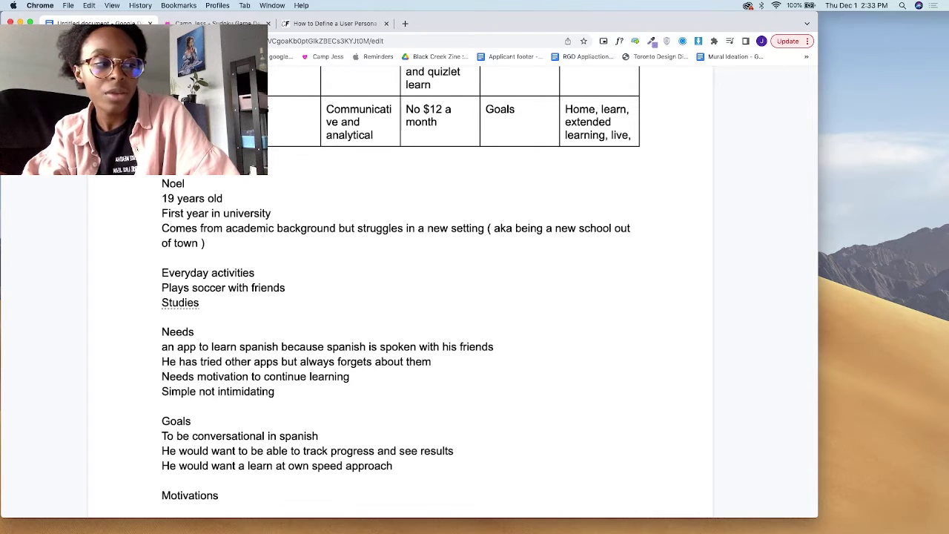
text(film)
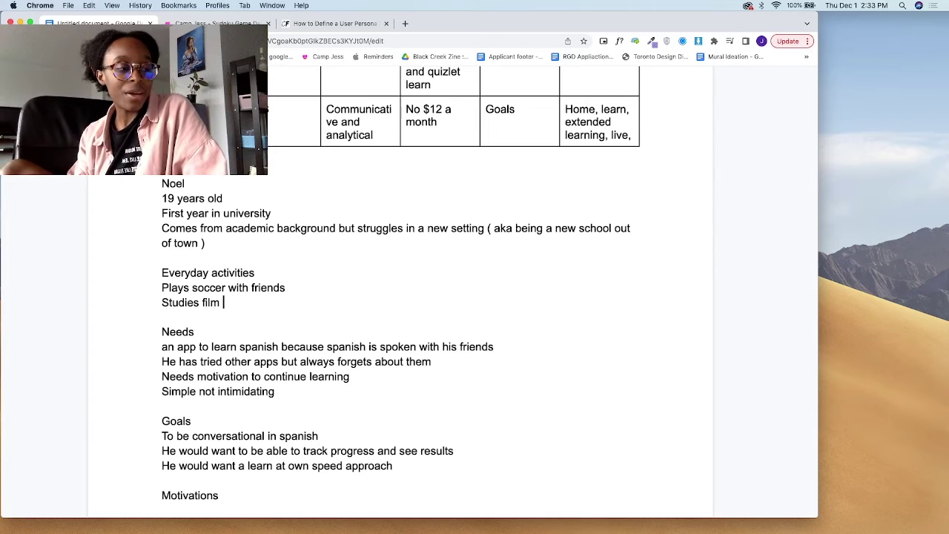
Add the entry "Lives in dorm setting with friends so sees them often" to the Everyday activities section.
key(Return)
text(lives in s)
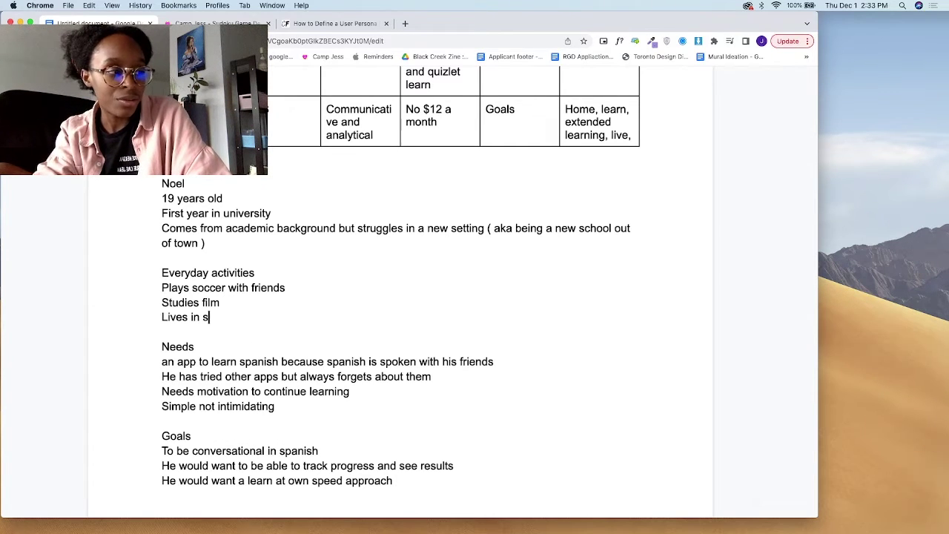
key(BackSpace)
text(dor)
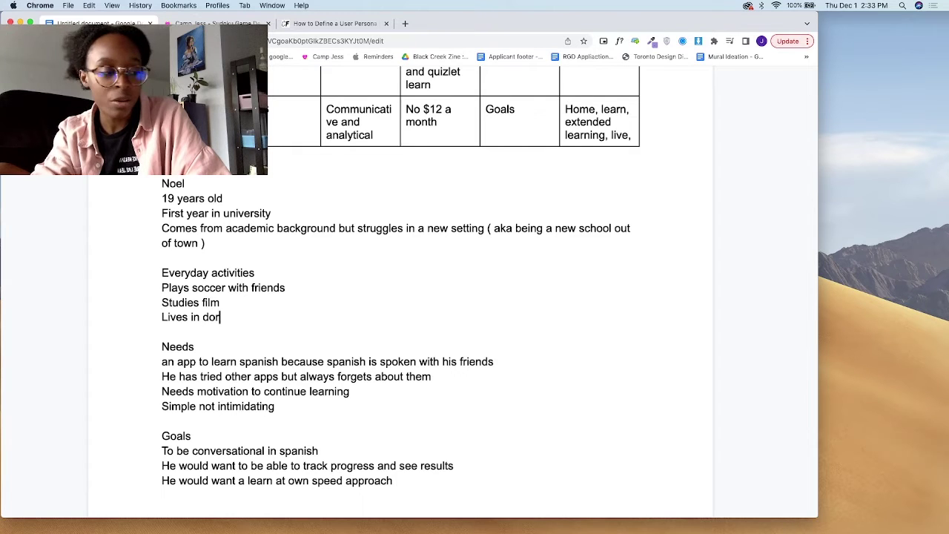
text(m set)
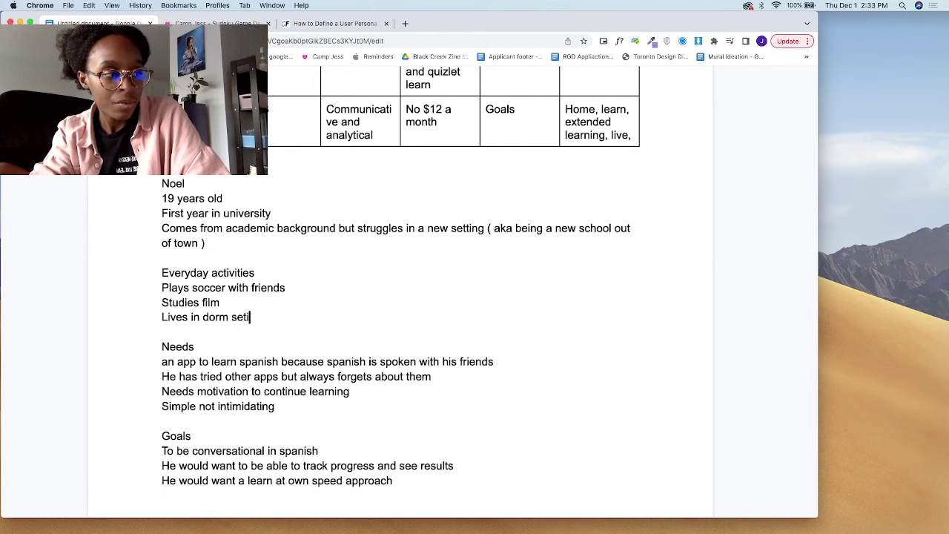
text(tig)
key(BackSpace)
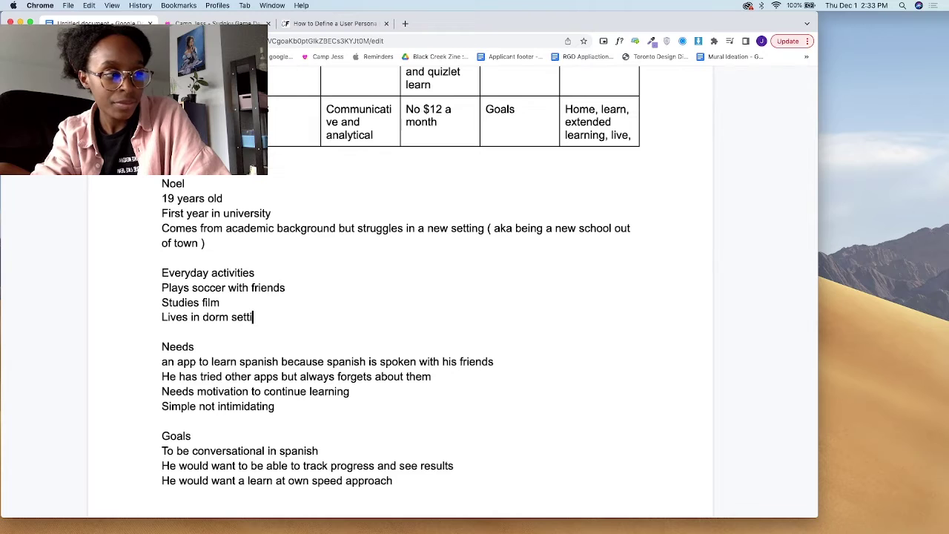
text(ng with )
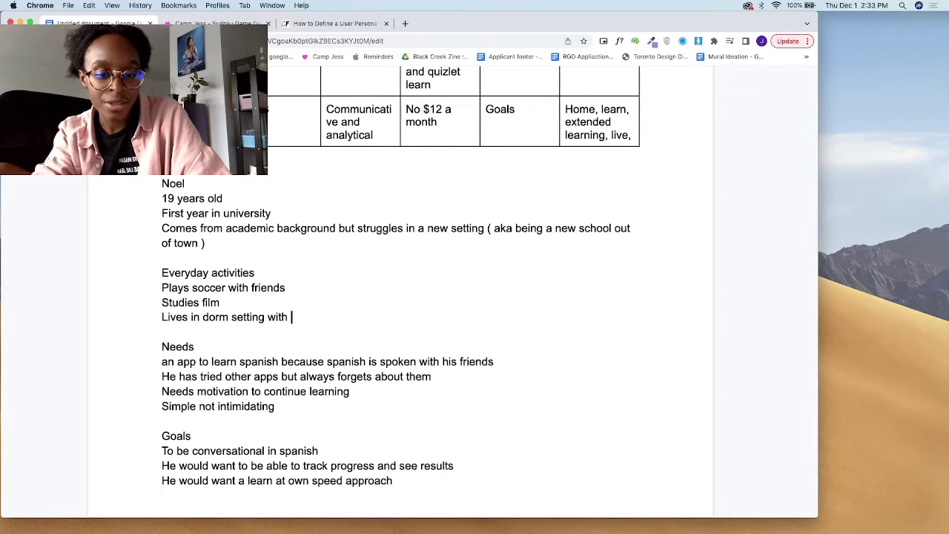
text(friends so se)
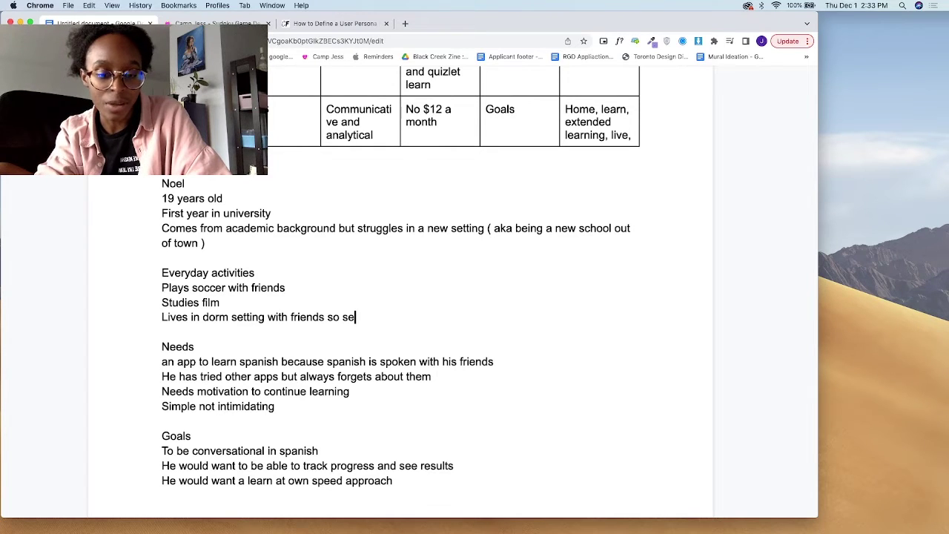
text(es them often)
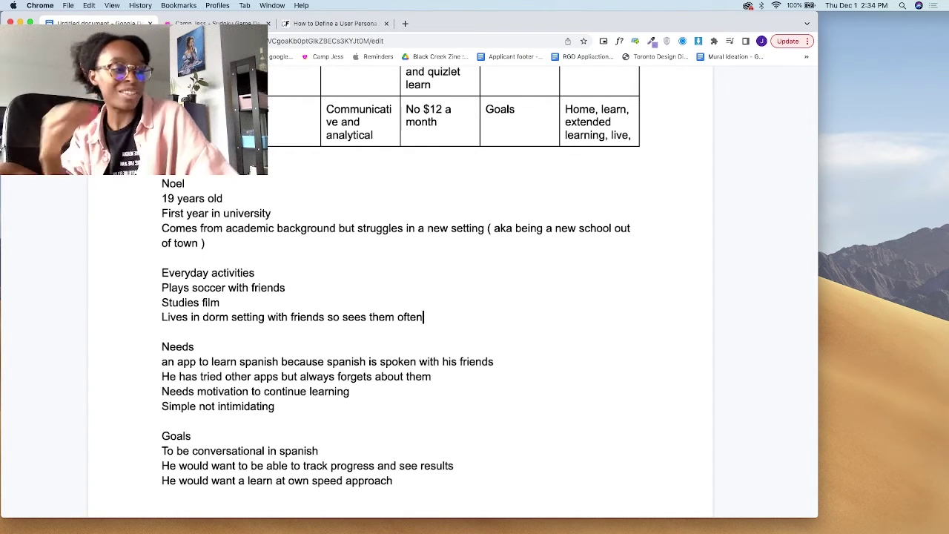
Add a "Frustrations" section after a blank line below the everyday activities, with the correctly spelled entry "Lack of motivation to continue language learning".
key(Return)
key(Return)
text(Frustrations)
key(Return)
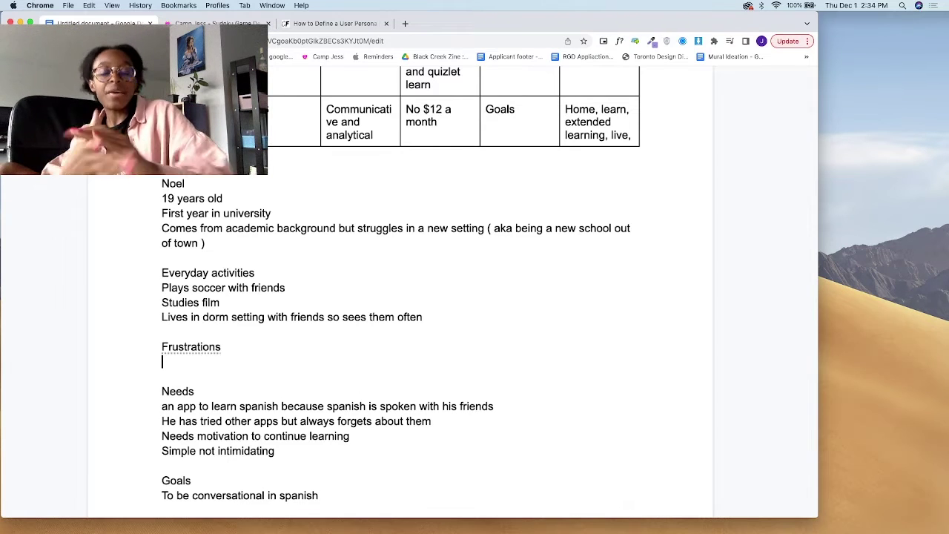
text(Lack of motivation to )
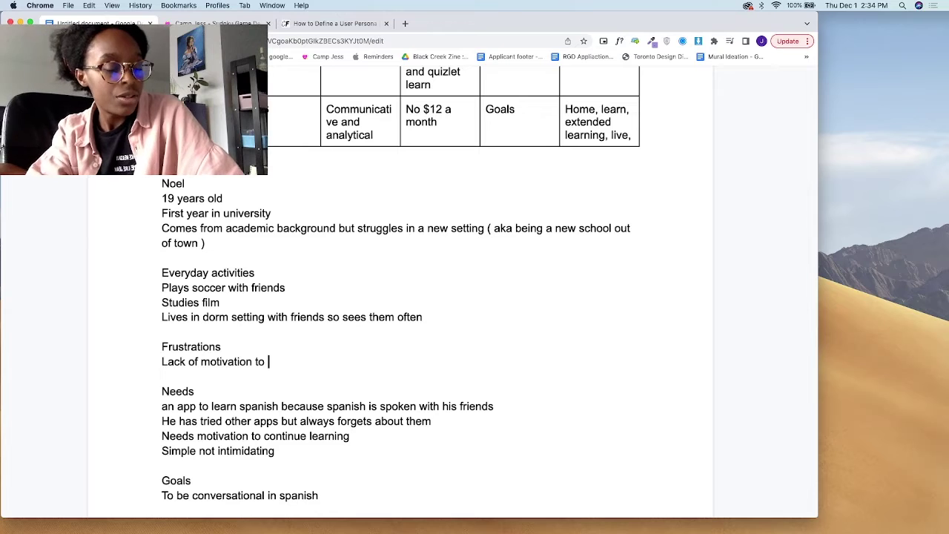
text(con)
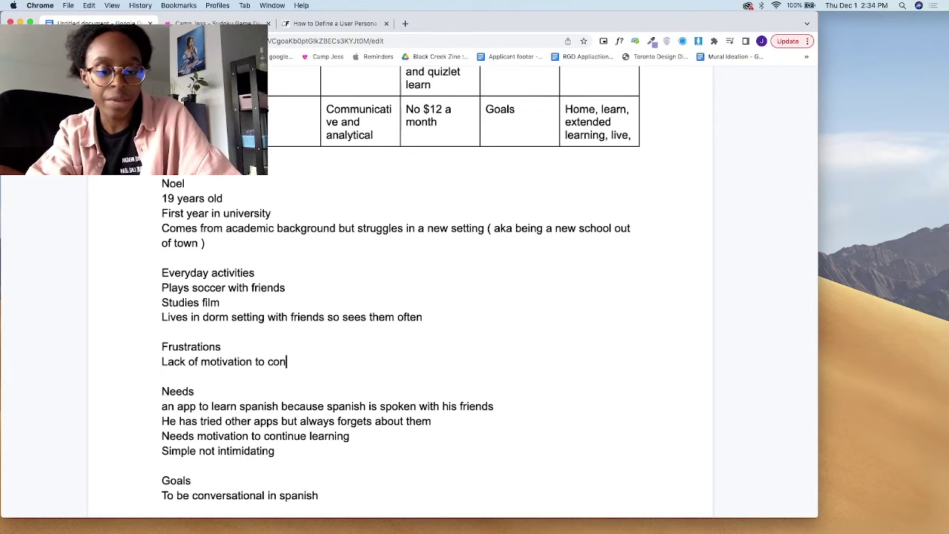
text(t)
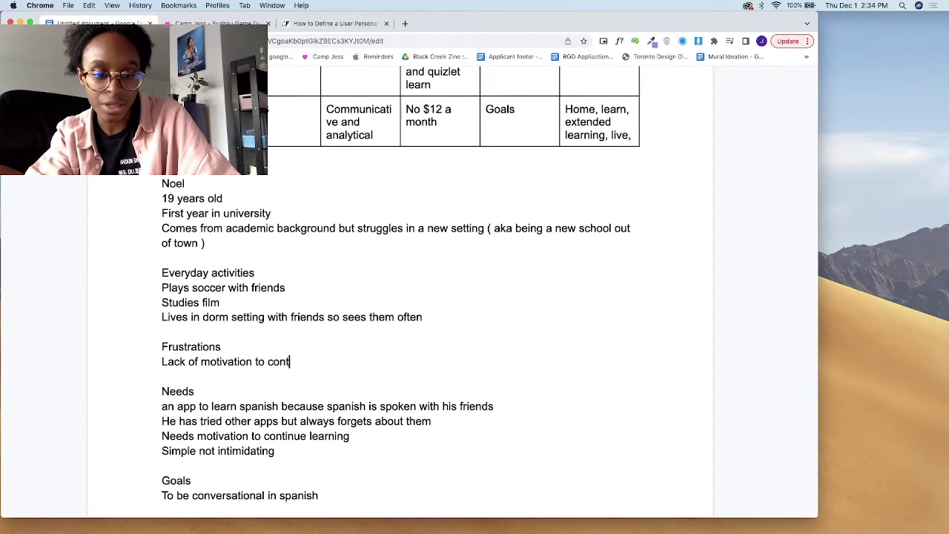
text(uie lan)
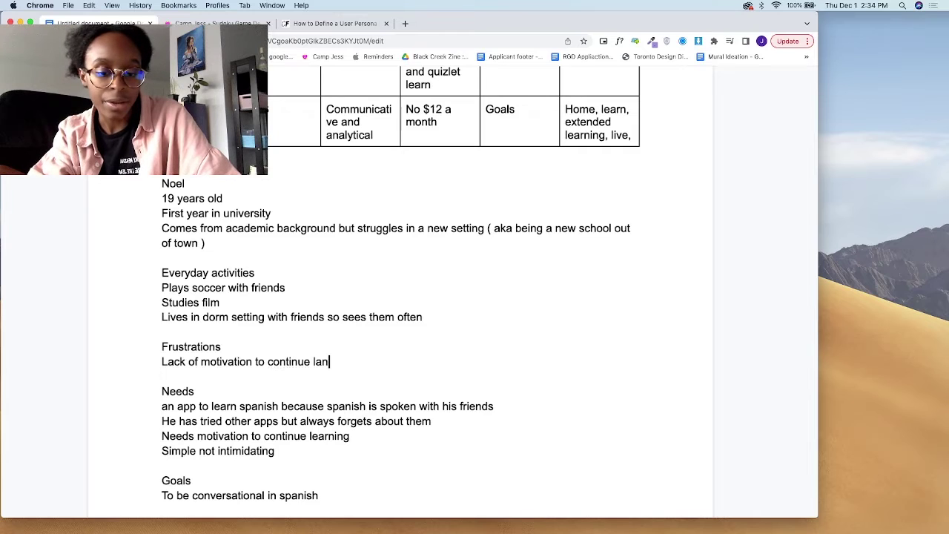
text(gauage a)
key(BackSpace)
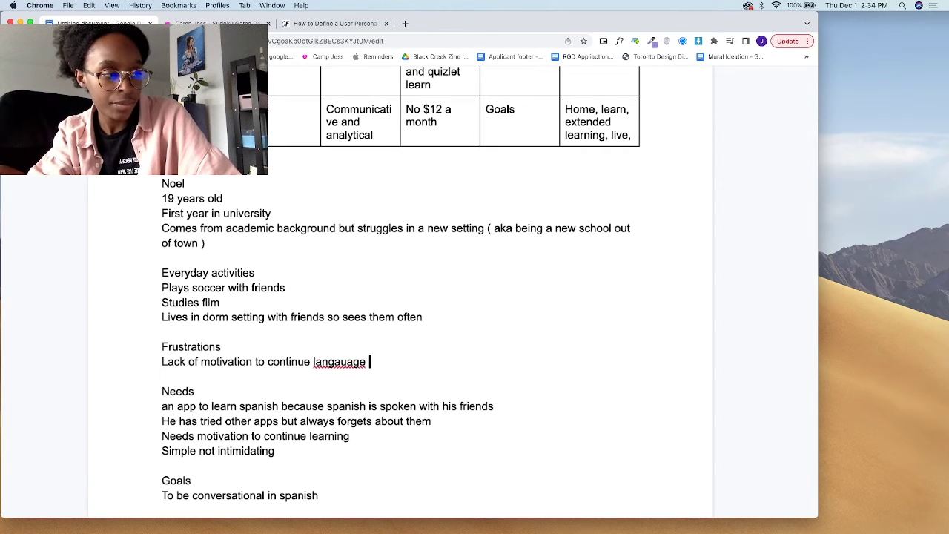
text(learning)
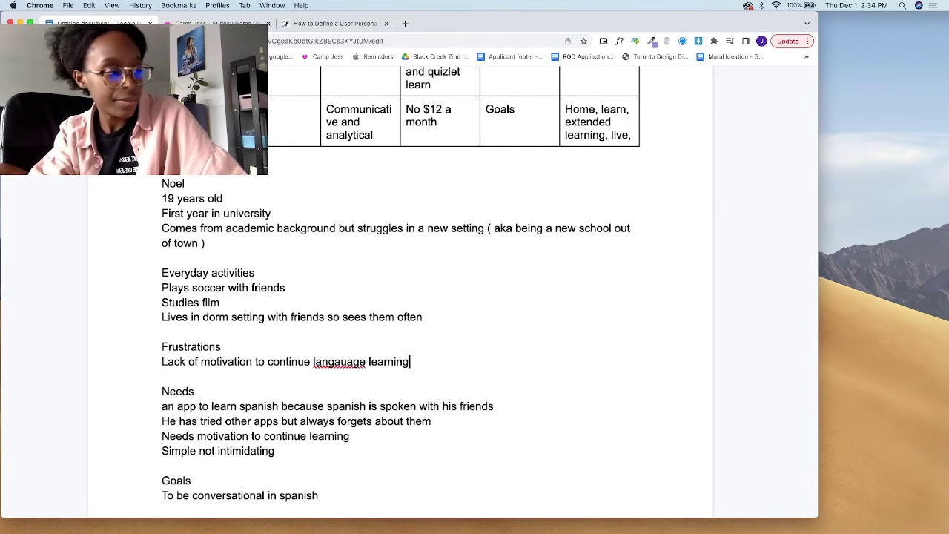
click(356, 362)
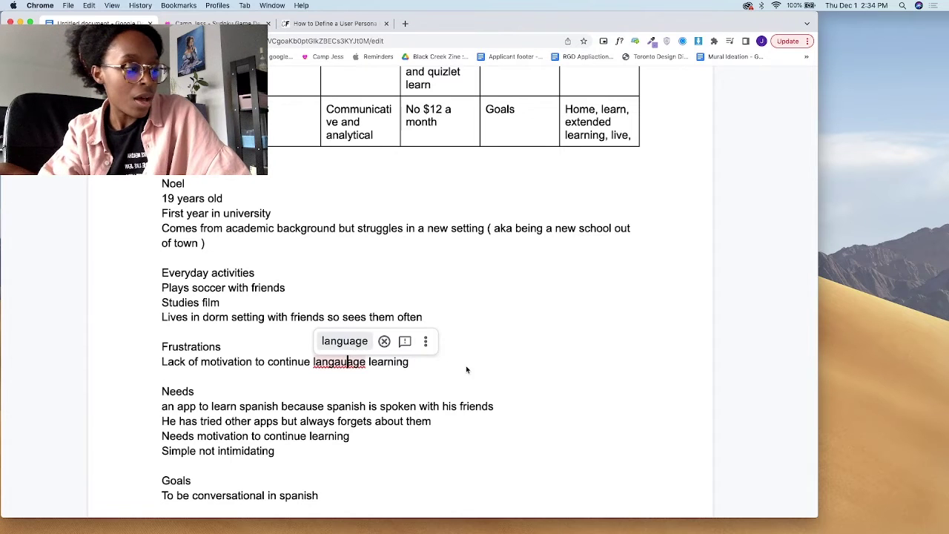
click(343, 339)
Add the entry "Not enjoying learning process in a lecture setting" to the Frustrations section.
key(Return)
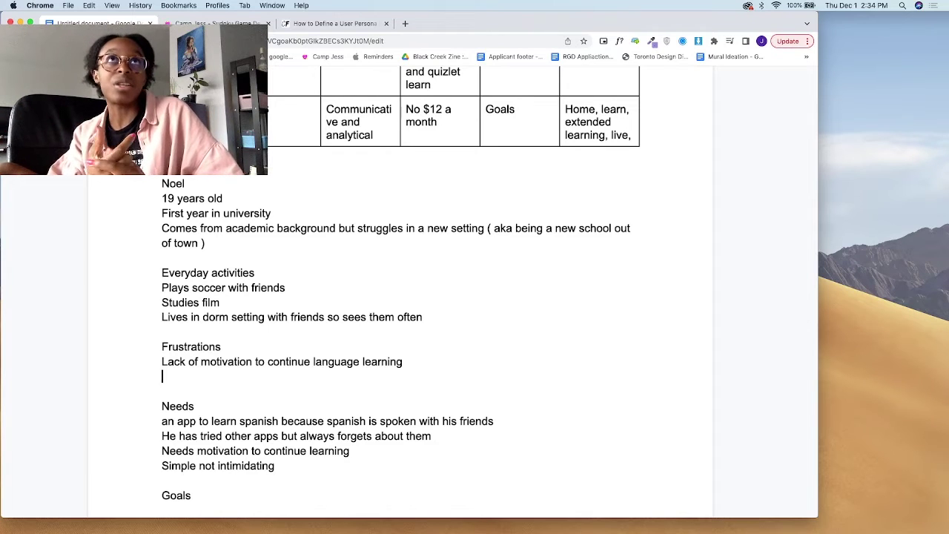
text(Not e)
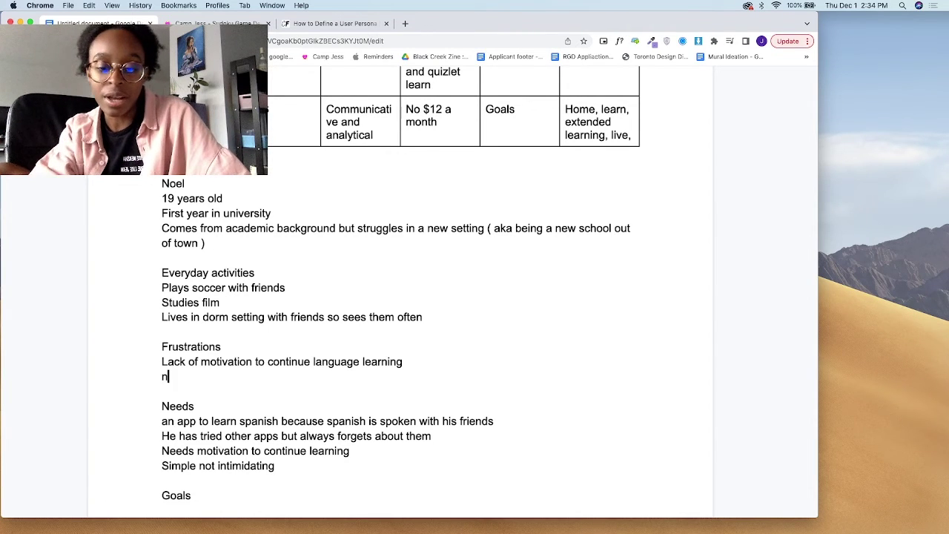
text(njoying le)
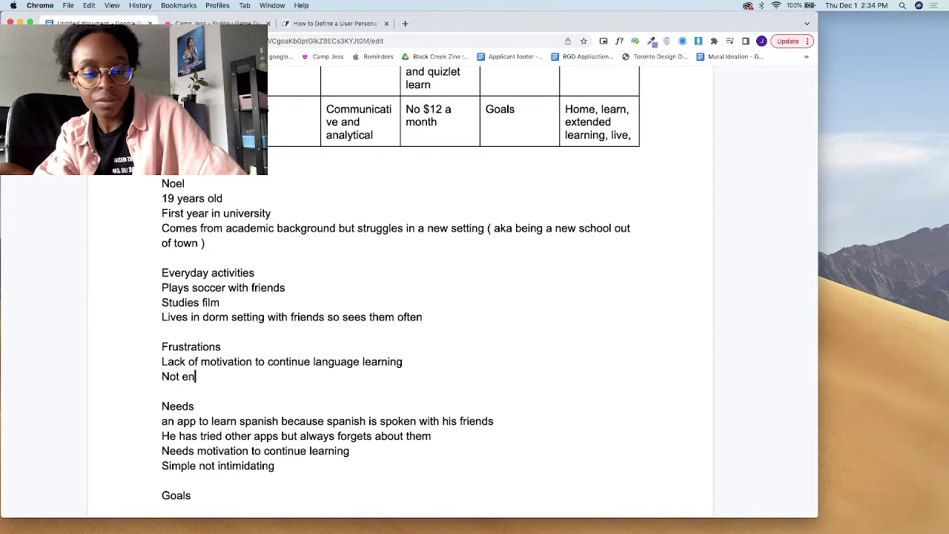
text(a)
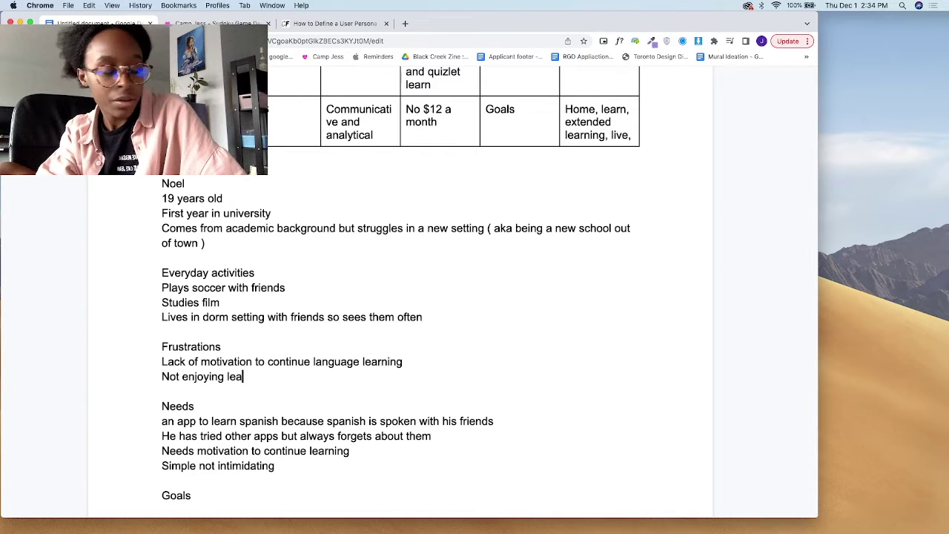
text(rning process in )
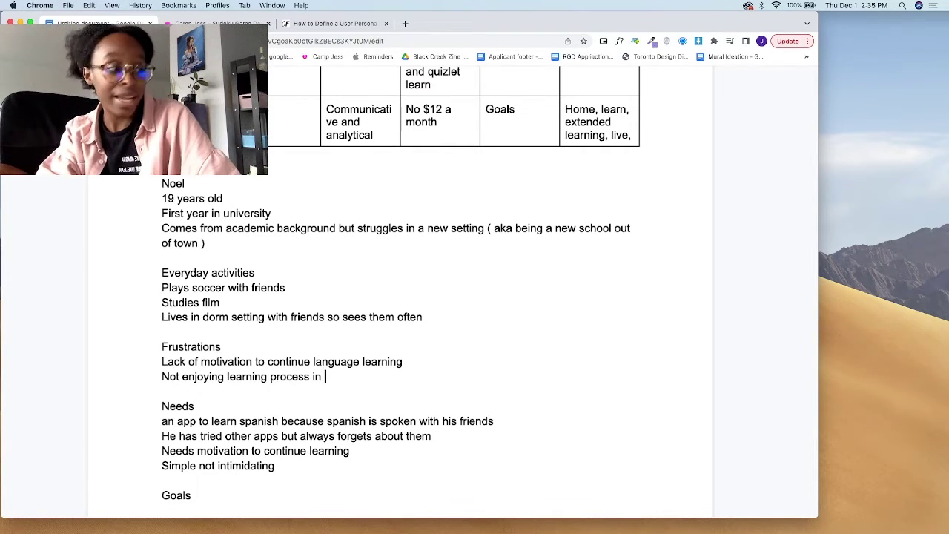
text(a lecture)
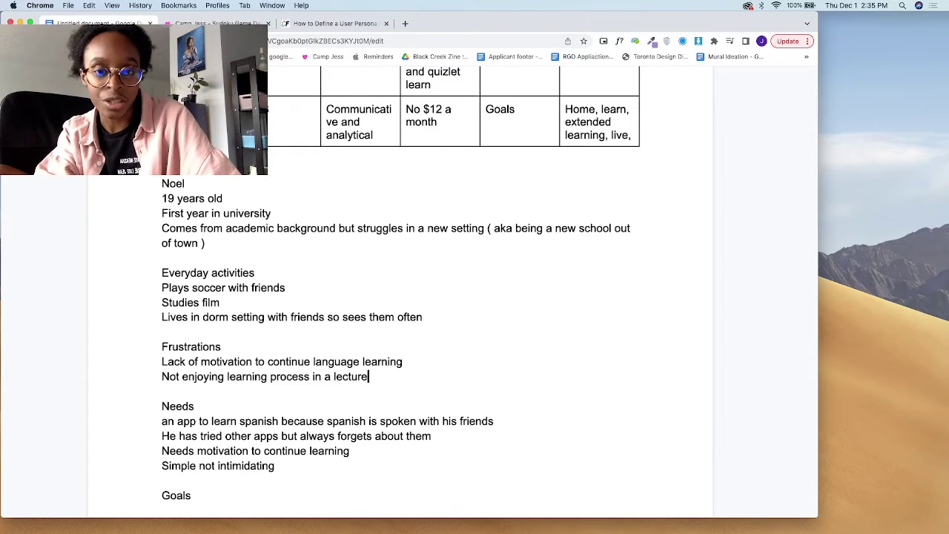
text( setting)
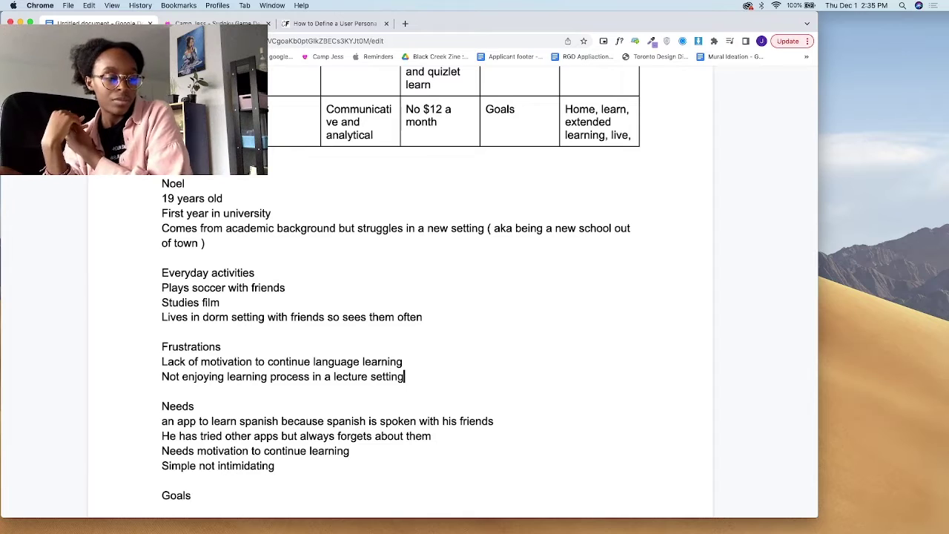
Add the correctly spelled entry "Finding the time to remember to study spanish" at the end of the Frustrations section.
key(Return)
text(find)
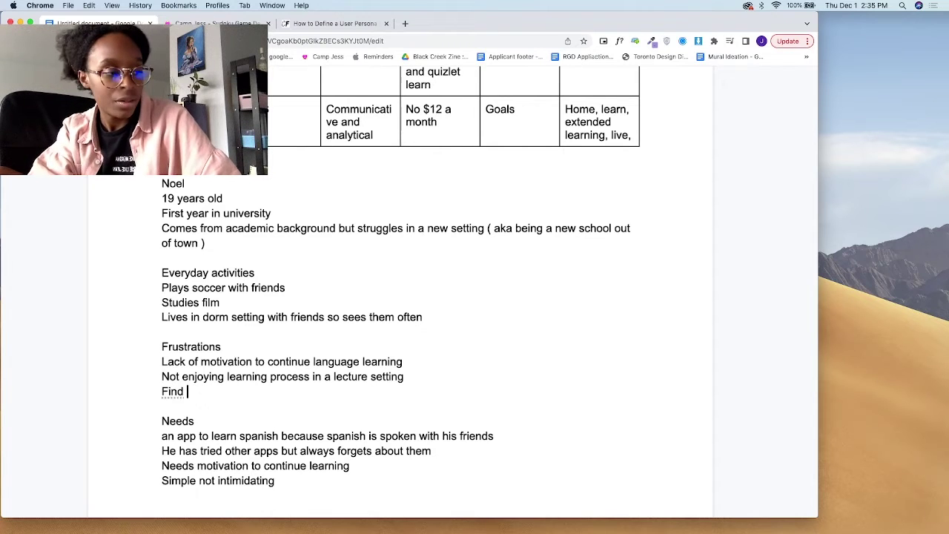
key(BackSpace)
key(BackSpace)
key(BackSpace)
key(BackSpace)
text(f)
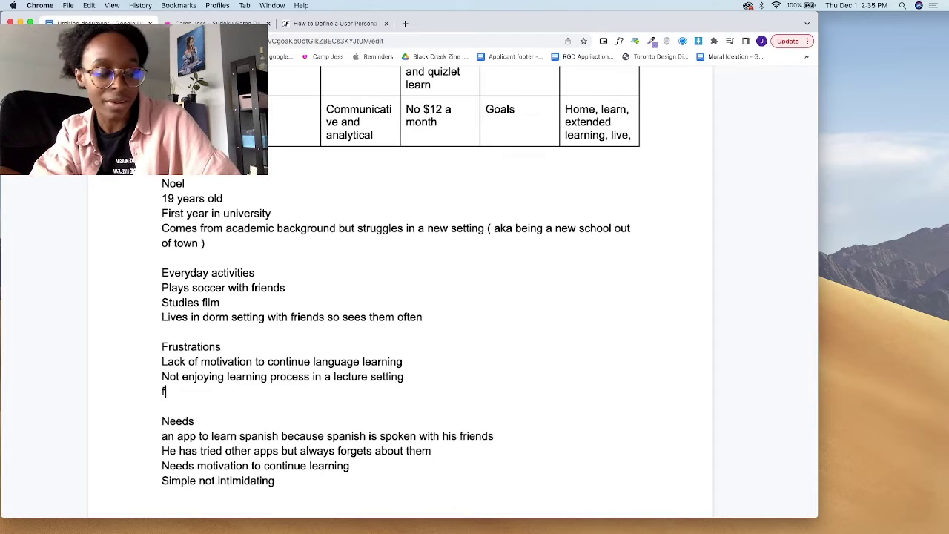
text(inding the time r)
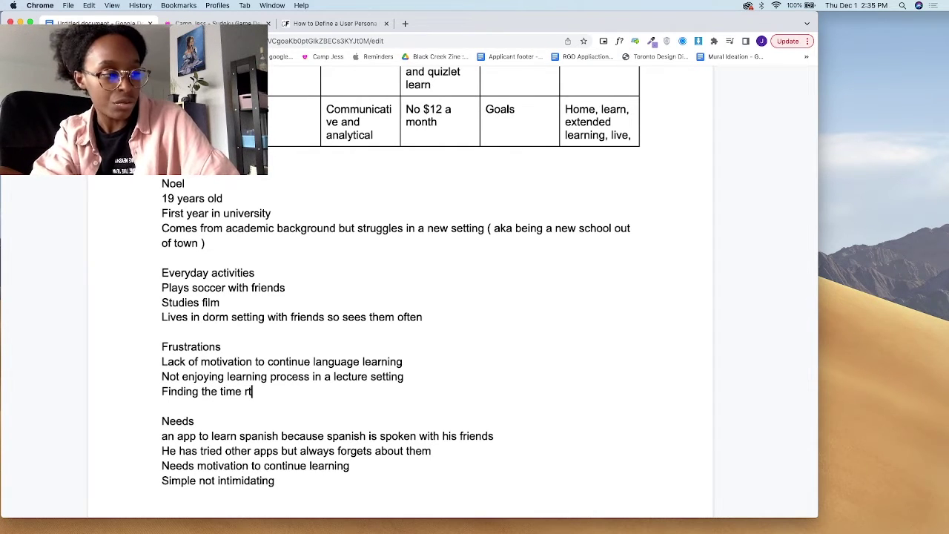
key(BackSpace)
text(to remeber)
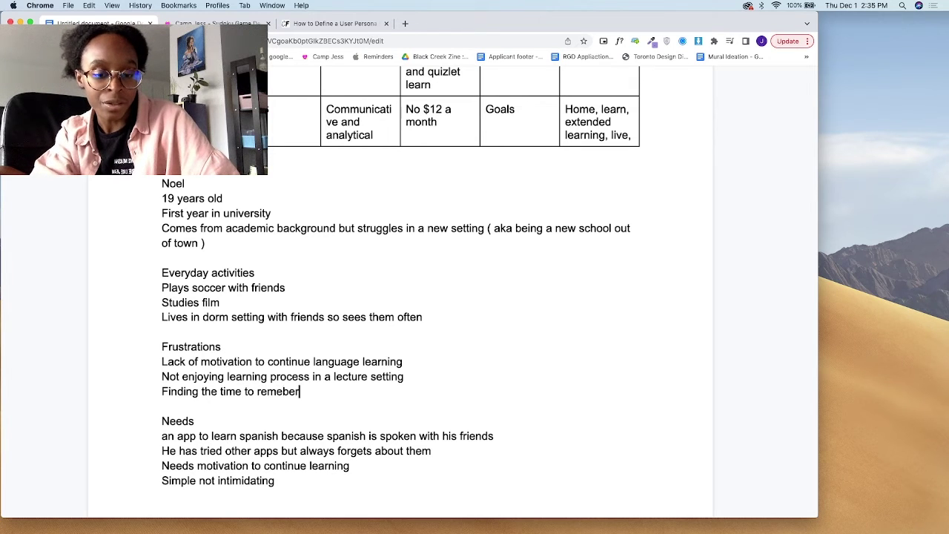
text( to study spanish)
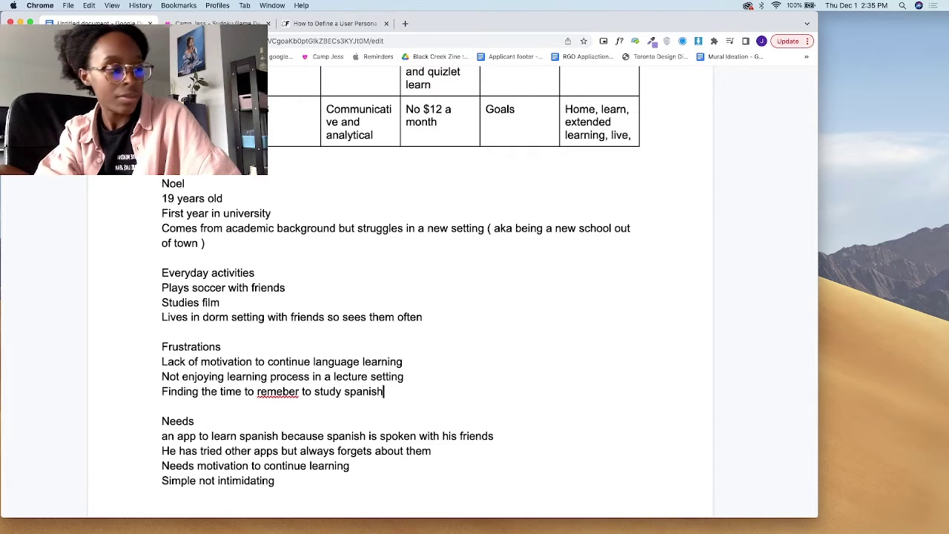
click(272, 391)
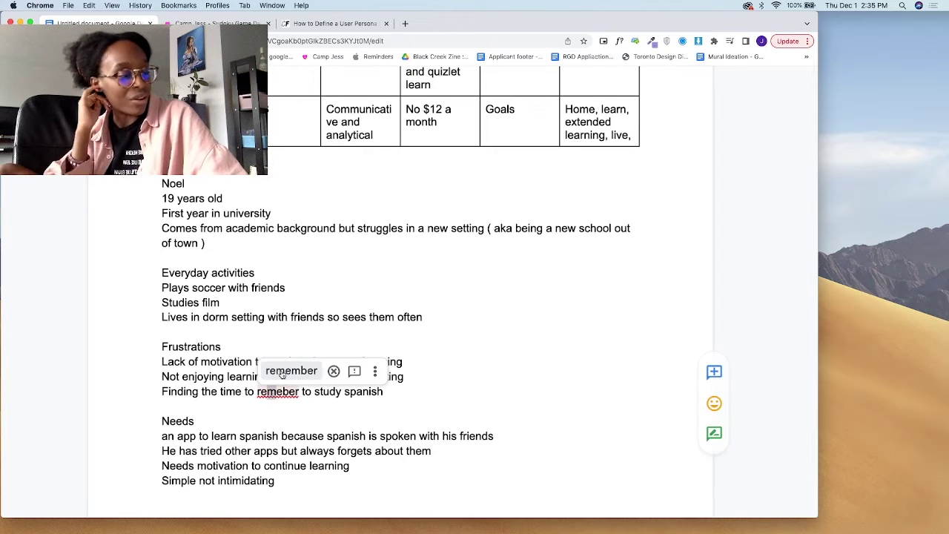
click(282, 372)
scroll(281, 374, down, 3)
scroll(282, 374, down, 5)
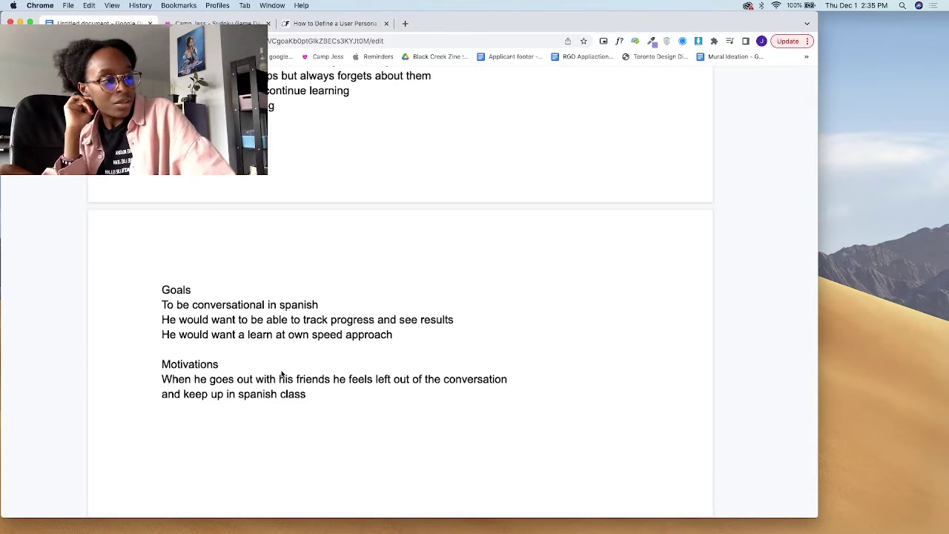
scroll(281, 374, up, 8)
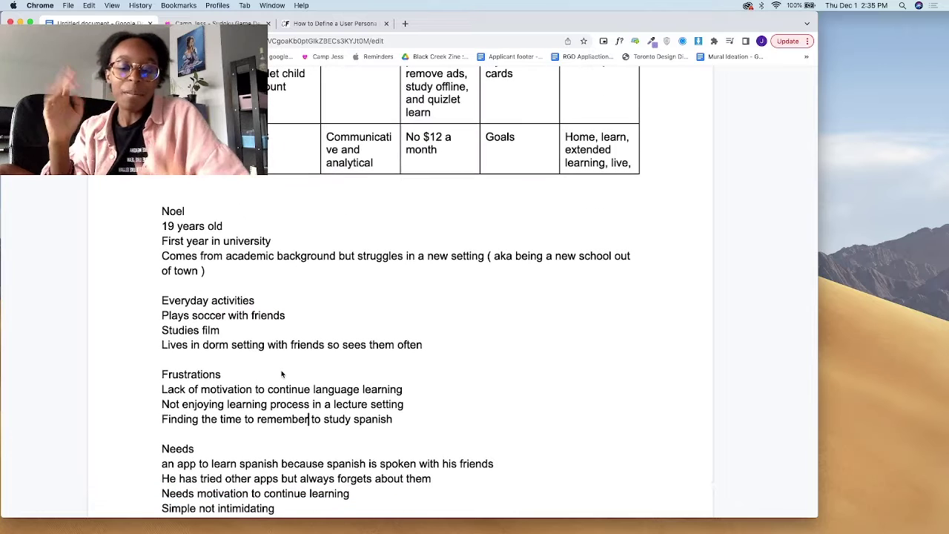